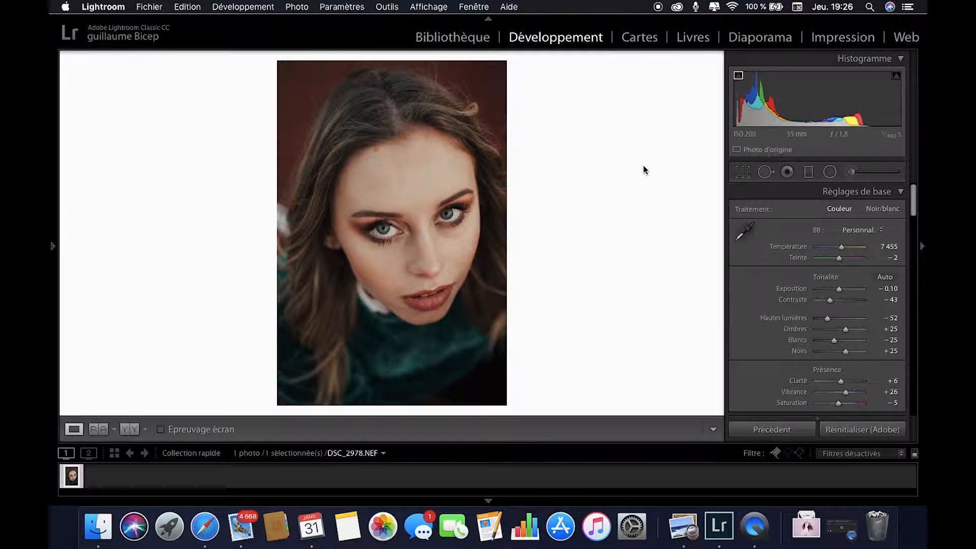
Step: Compare the edited portrait with its unedited version and reset all of the photo's develop settings
key("backslash")
key("backslash")
key("backslash")
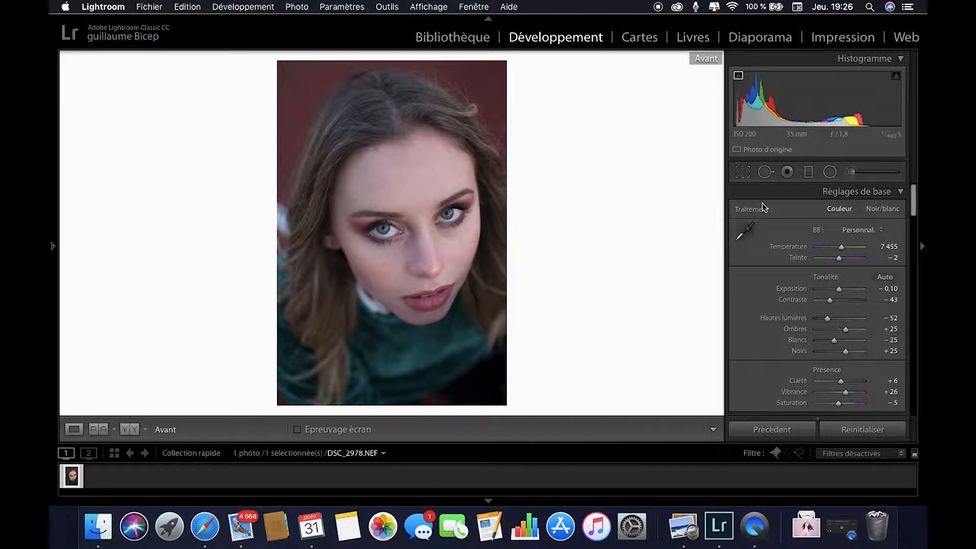
key("backslash")
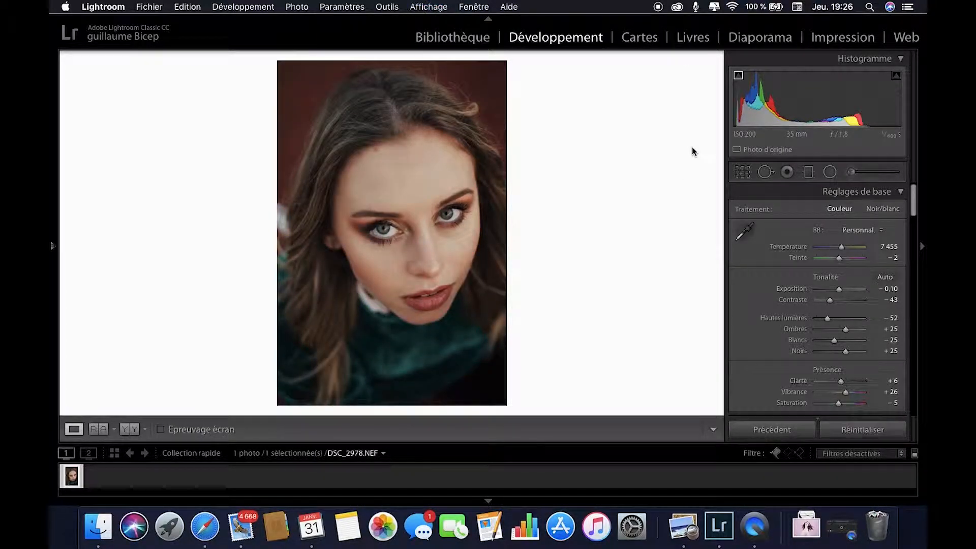
left_click(860, 430)
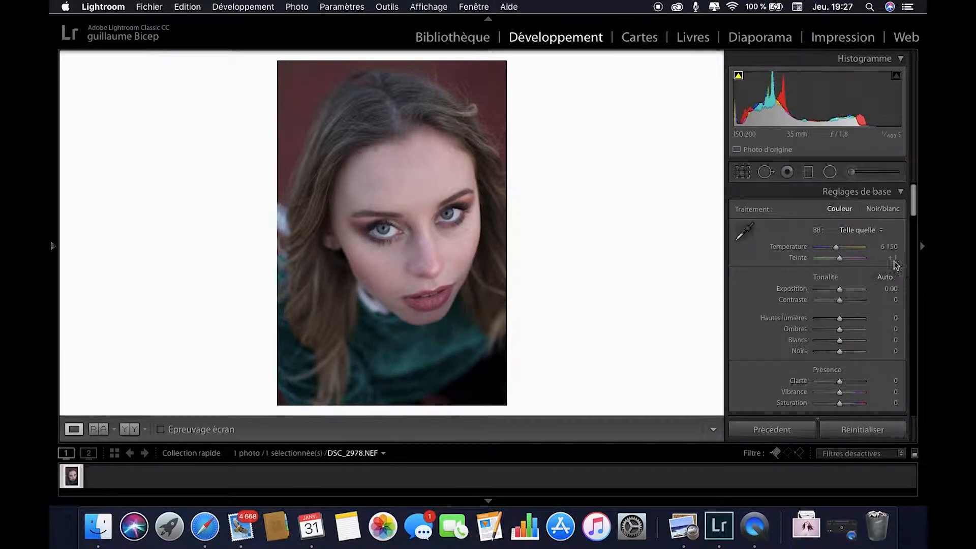
Step: Warm the portrait's white balance by setting the temperature to 7455 and the tint to −2
left_click(837, 247)
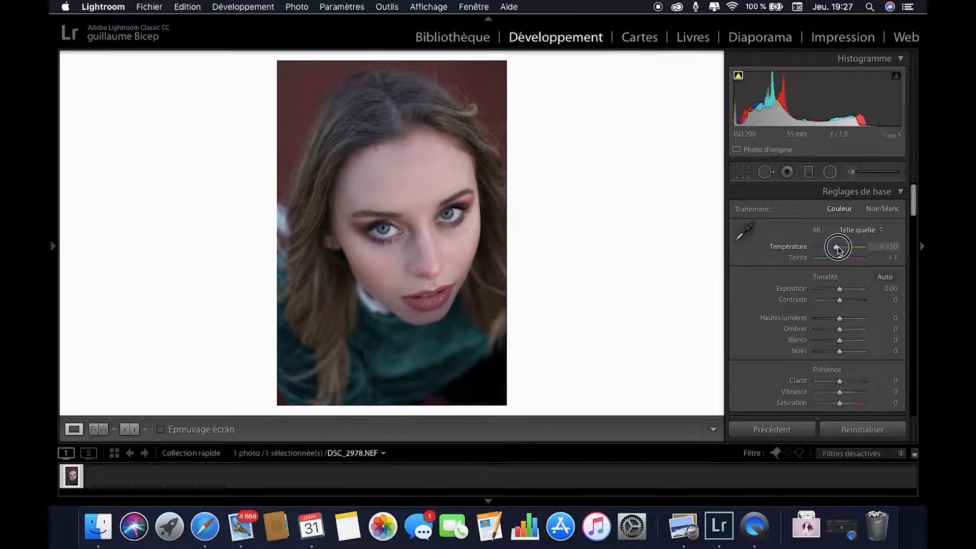
left_click(888, 246)
type("7 455")
key("Return")
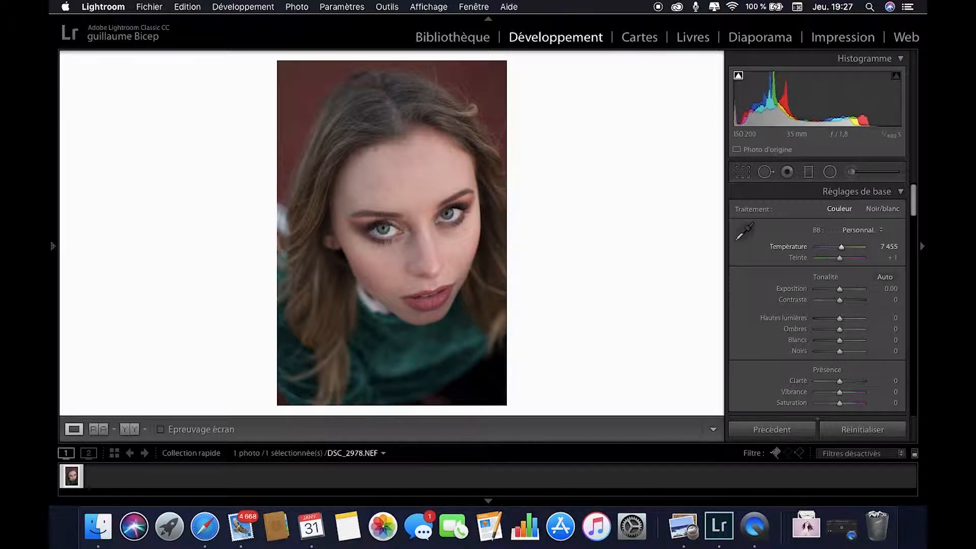
left_click(882, 258)
key("Up")
key("Up")
Step: Fine-tune the portrait's exposure and settle it at −0.10
left_click(888, 288)
type("-0,32")
key("Return")
key("Up")
key("Up")
key("Up")
key("Up")
key("Up")
key("Up")
key("Up")
key("Up")
key("Up")
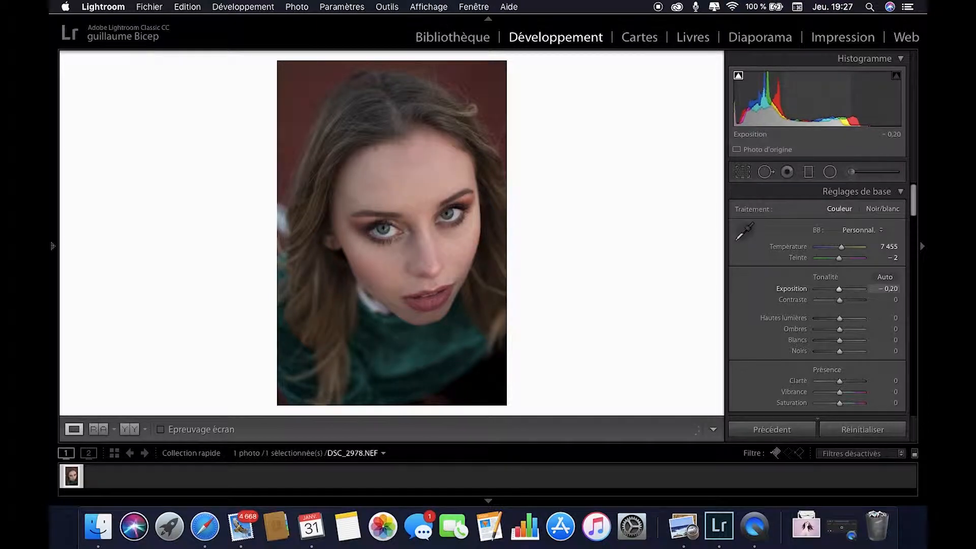
key("Up")
key("Up")
key("Up")
key("Up")
key("Up")
key("Up")
key("Up")
key("Up")
key("Up")
key("Up")
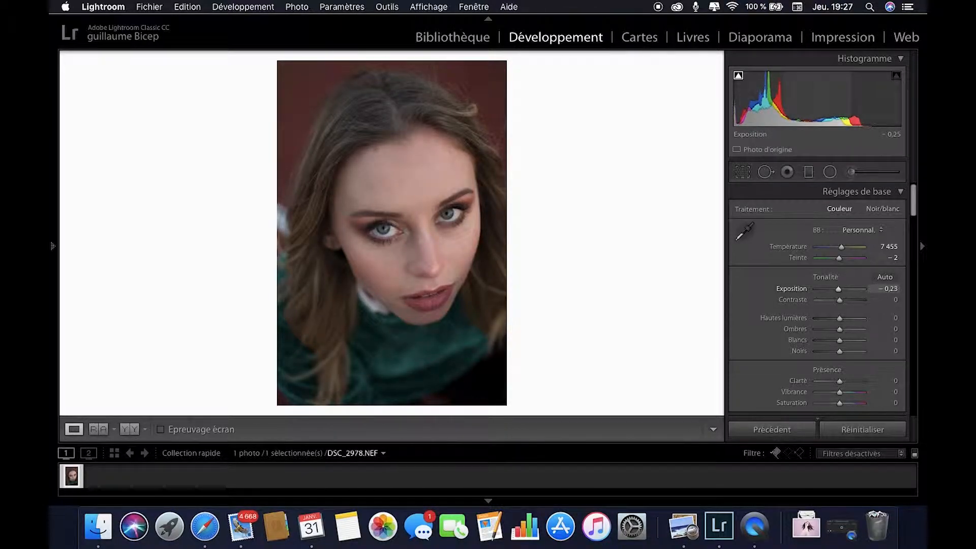
key("Up")
key("Up")
key("Up")
key("Up")
key("Up")
key("Up")
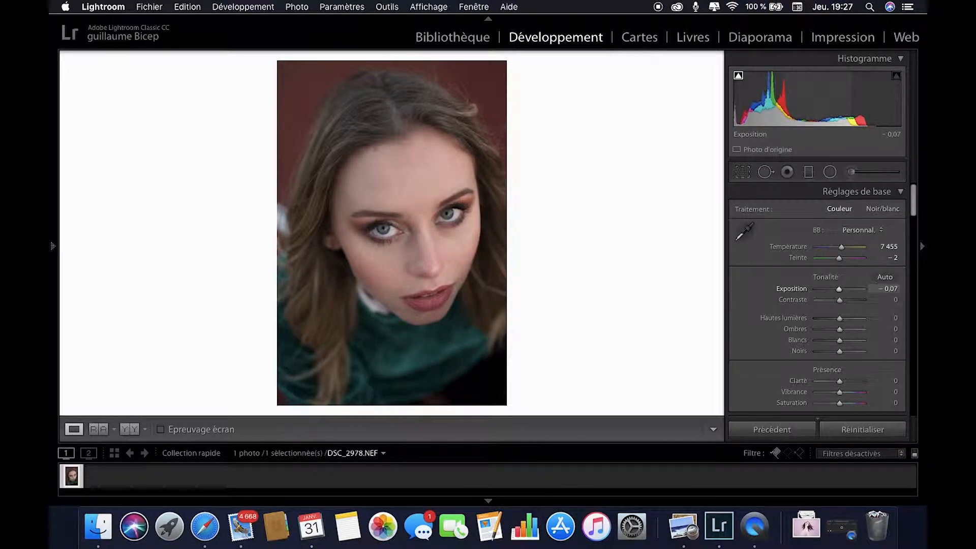
key("Down")
key("Down")
key("Down")
key("Down")
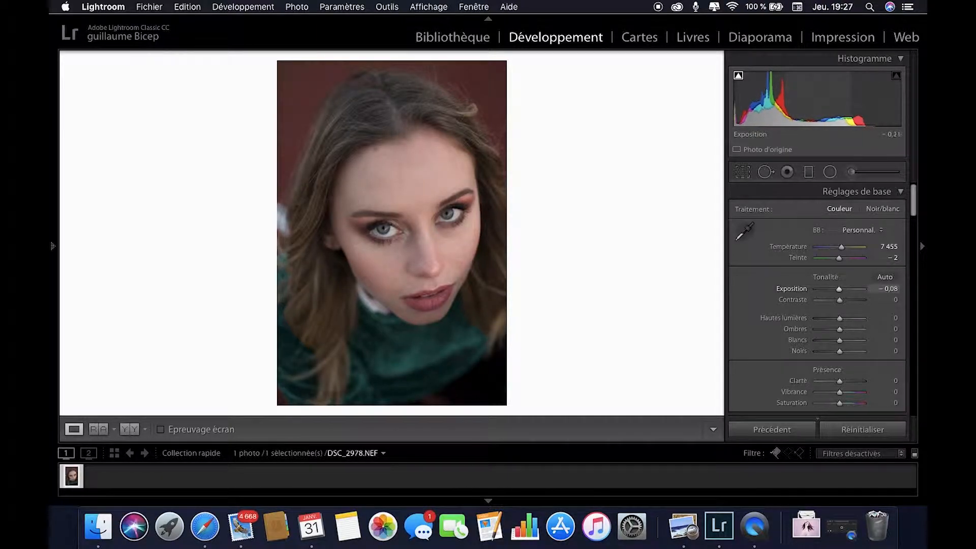
left_click(886, 288)
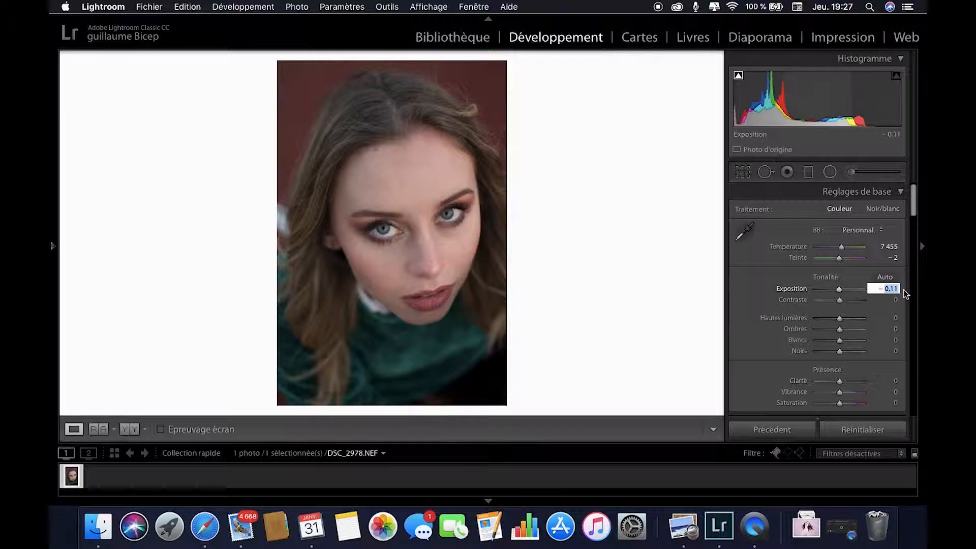
key("Up")
left_click(755, 283)
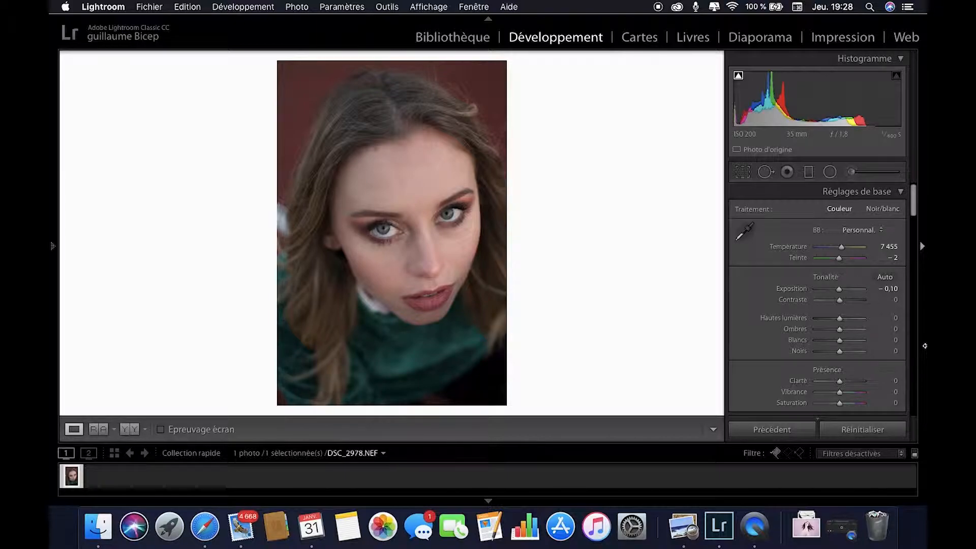
Step: Flatten the tones by setting contrast to −43, highlights to −52 and shadows to +25
left_click(883, 301)
mouse_move(883, 301)
left_mouse_down()
mouse_move(862, 301)
mouse_move(882, 299)
left_mouse_up()
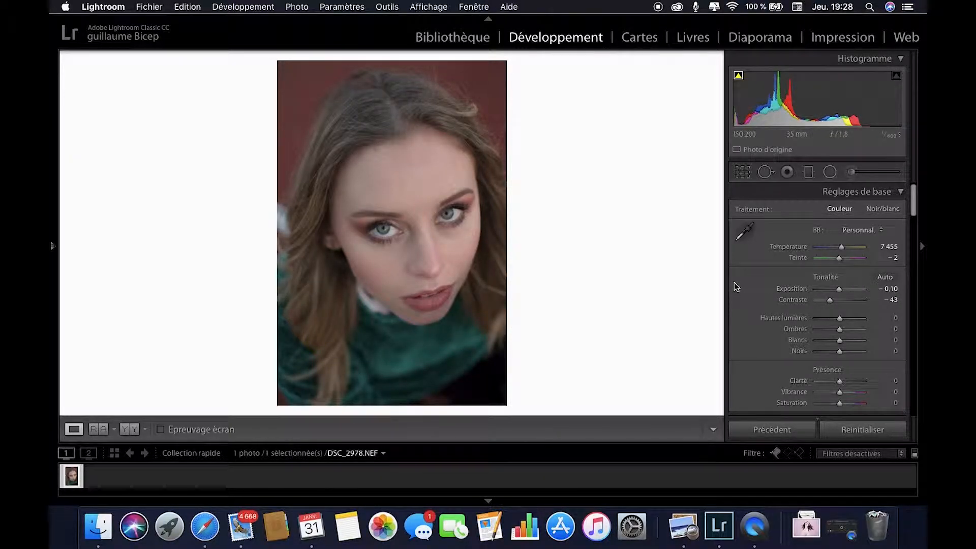
left_click(893, 319)
mouse_move(893, 319)
left_mouse_down()
mouse_move(866, 319)
mouse_move(898, 331)
left_mouse_up()
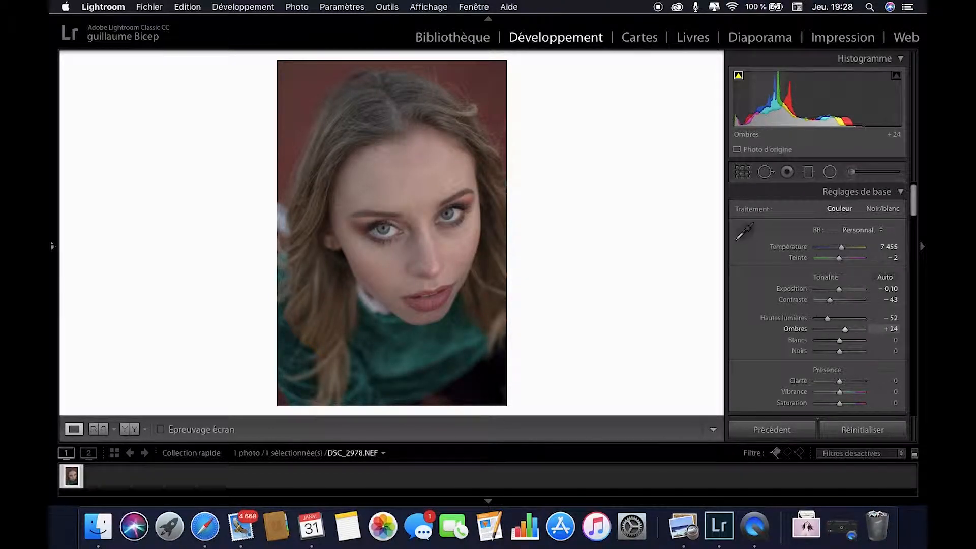
left_click_drag(898, 331, 884, 329)
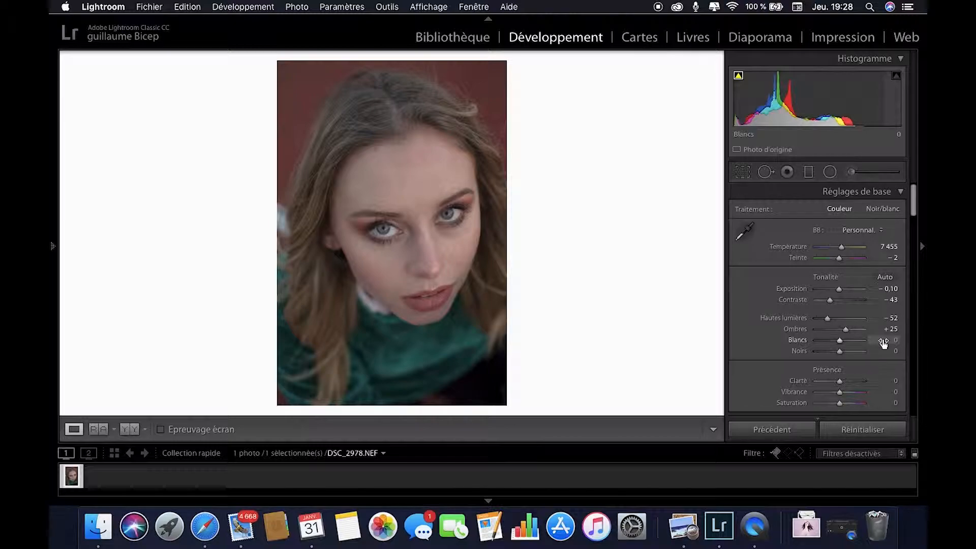
Step: Set the whites to −25 and the blacks to +25 in the basic tone settings
left_click(883, 343)
type("-22")
key("Return")
key("Down")
key("Down")
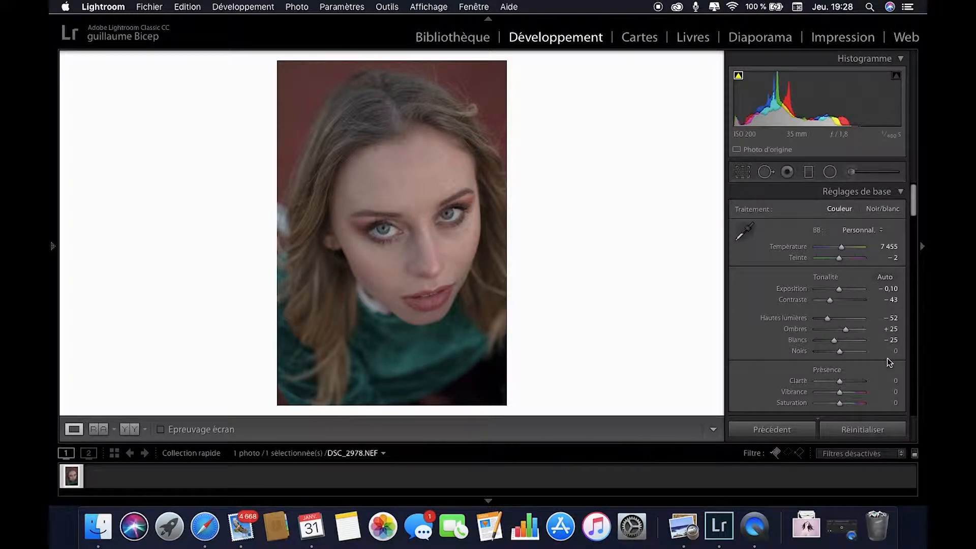
mouse_move(888, 351)
left_mouse_down()
mouse_move(918, 351)
mouse_move(884, 351)
left_mouse_up()
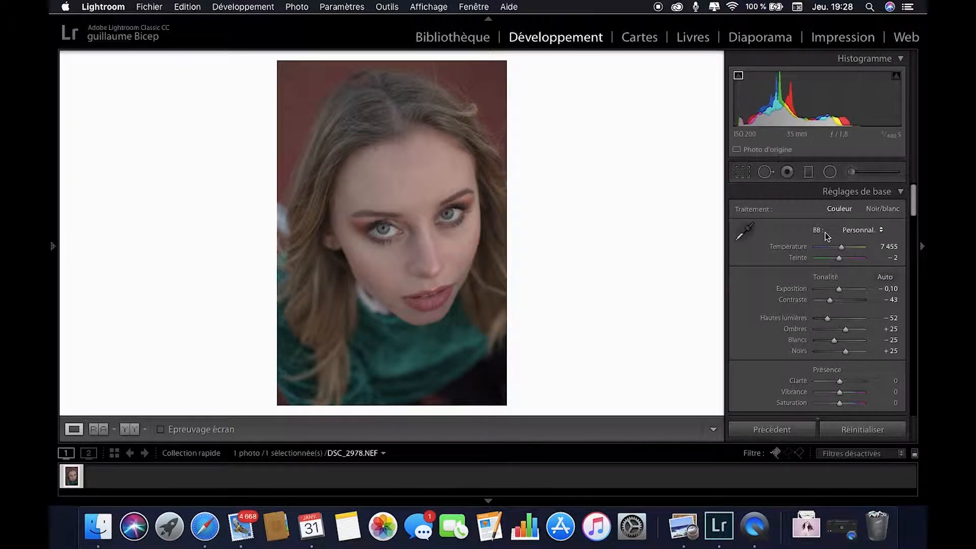
Step: Compare the portrait's current tone adjustments with the original photo
scroll(825, 232, "down", 3)
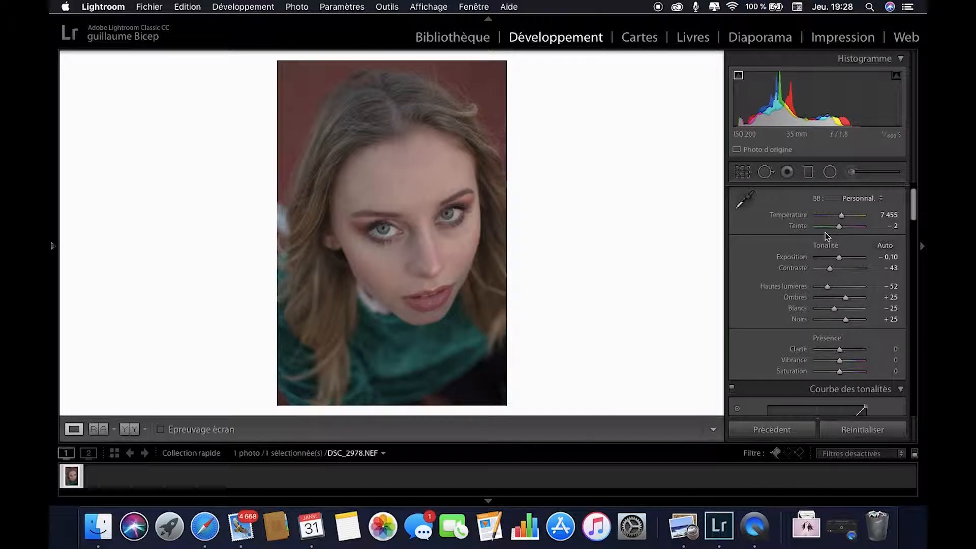
key("backslash")
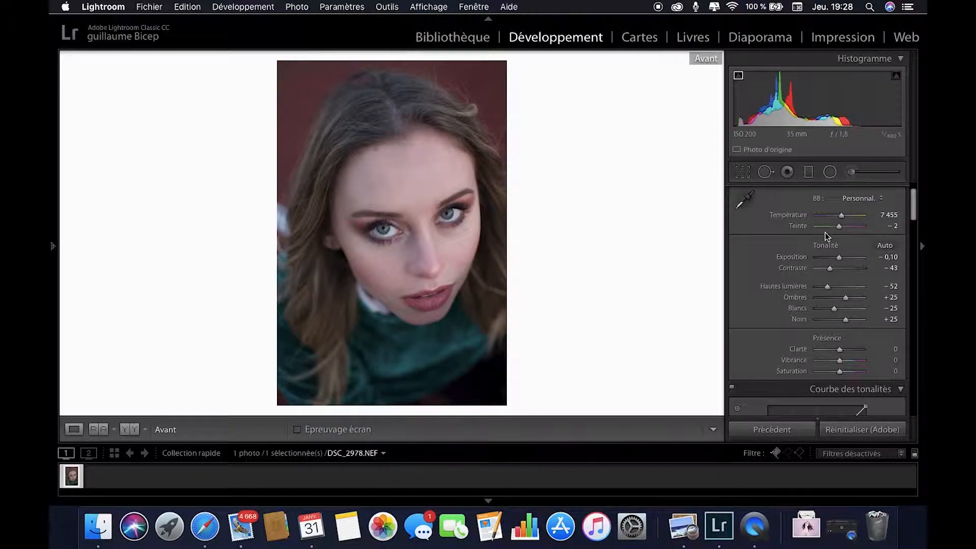
key("backslash")
key("backslash")
key("backslash")
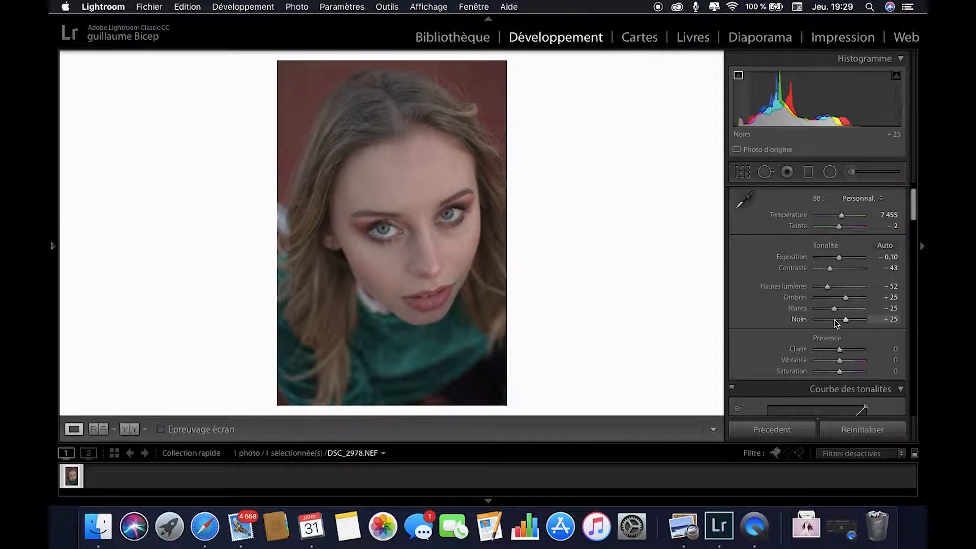
Step: Set the clarity to +6, trying it at +100 before returning to that value
scroll(834, 321, "down", 3)
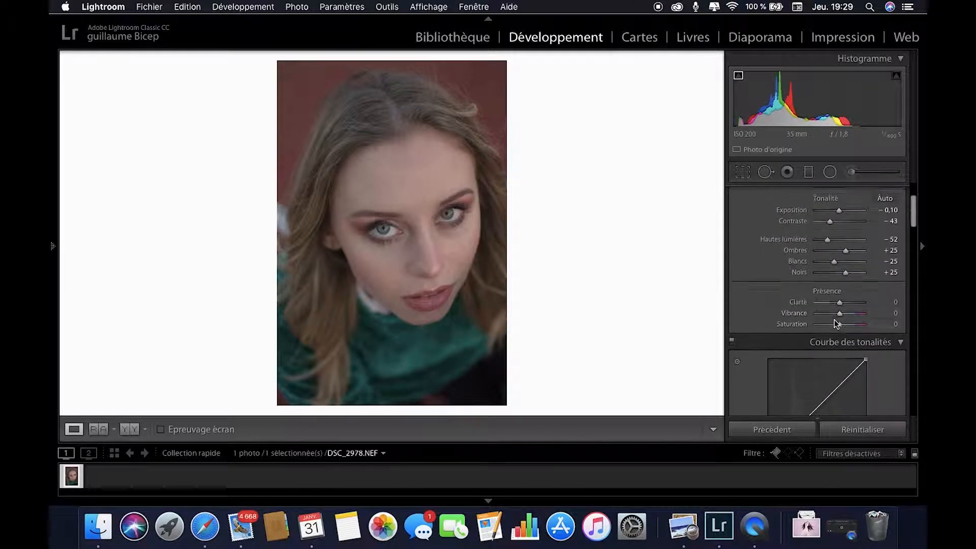
left_click_drag(874, 299, 881, 299)
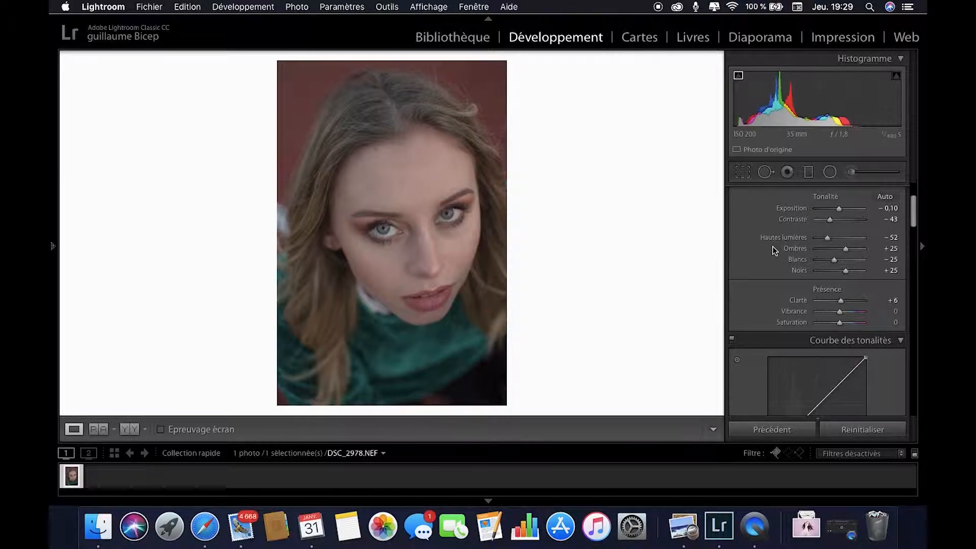
left_click_drag(840, 300, 870, 308)
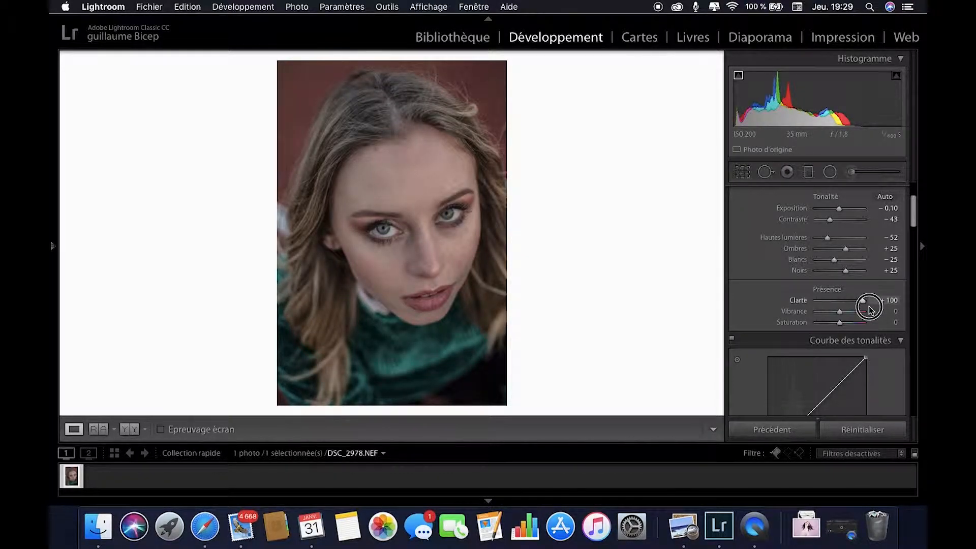
left_click_drag(868, 309, 840, 312)
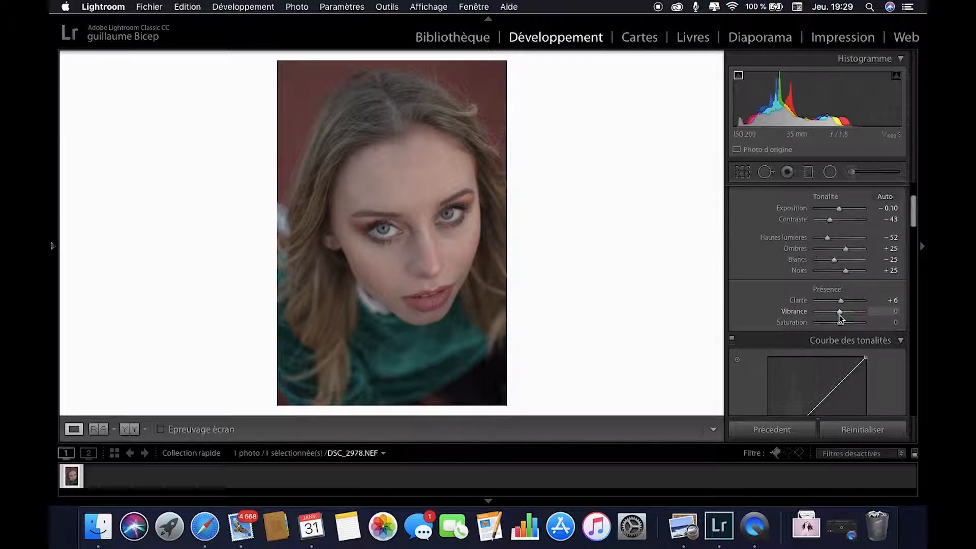
Step: Reduce the saturation to −5 and raise the vibrance to +27
left_click(839, 322)
left_click_drag(839, 323, 837, 323)
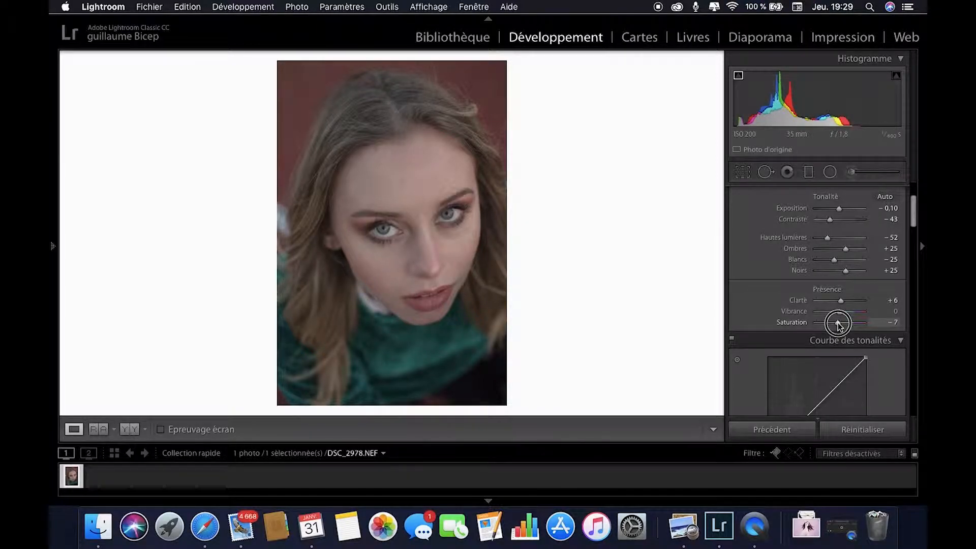
left_click_drag(837, 324, 838, 323)
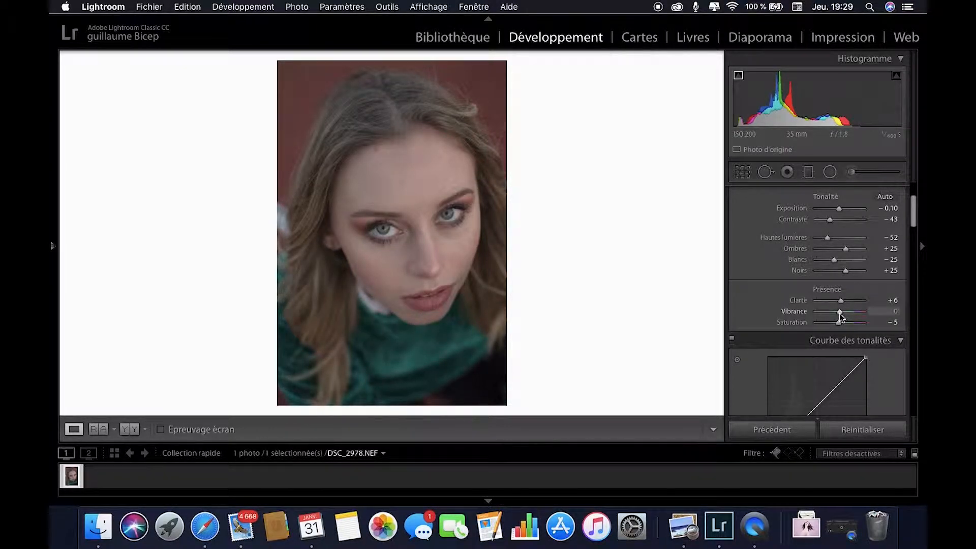
left_click_drag(840, 315, 848, 315)
Step: Add three control points to the RGB tone curve, at the highlights, midtones and shadows, along the diagonal
scroll(847, 314, "down", 4)
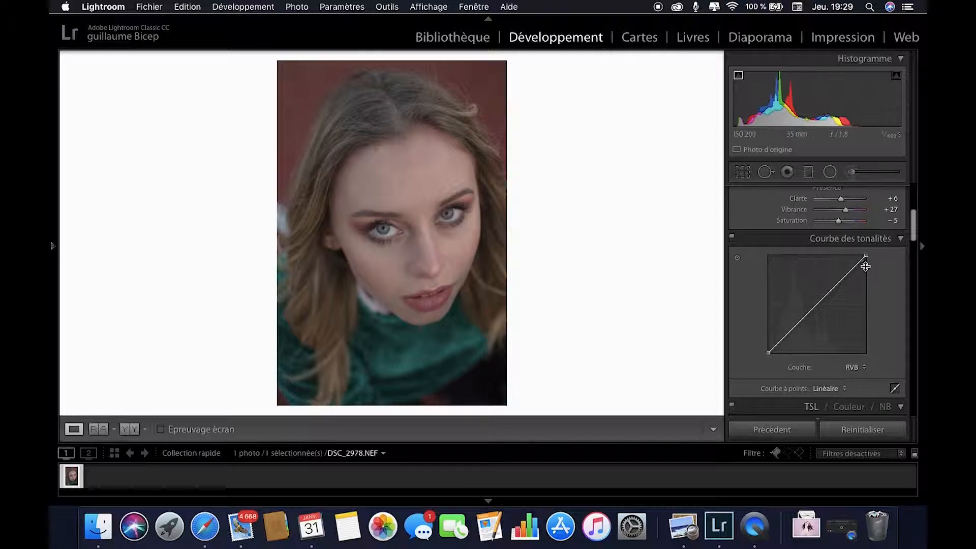
left_click(841, 279)
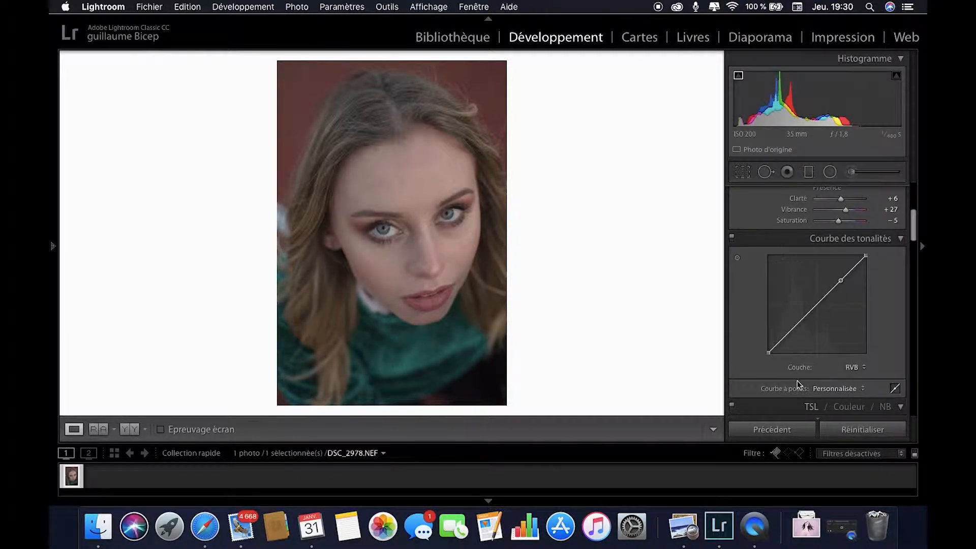
left_click(817, 304)
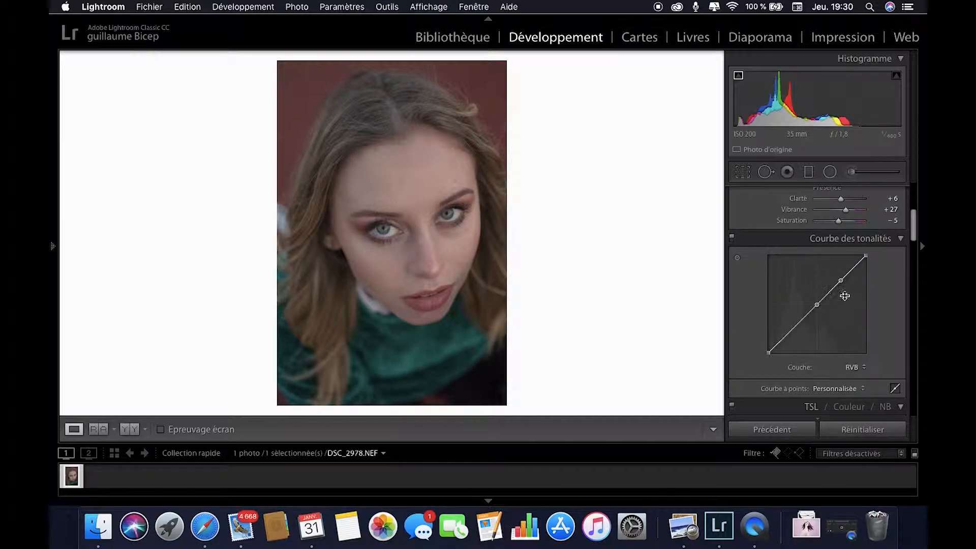
left_click(792, 330)
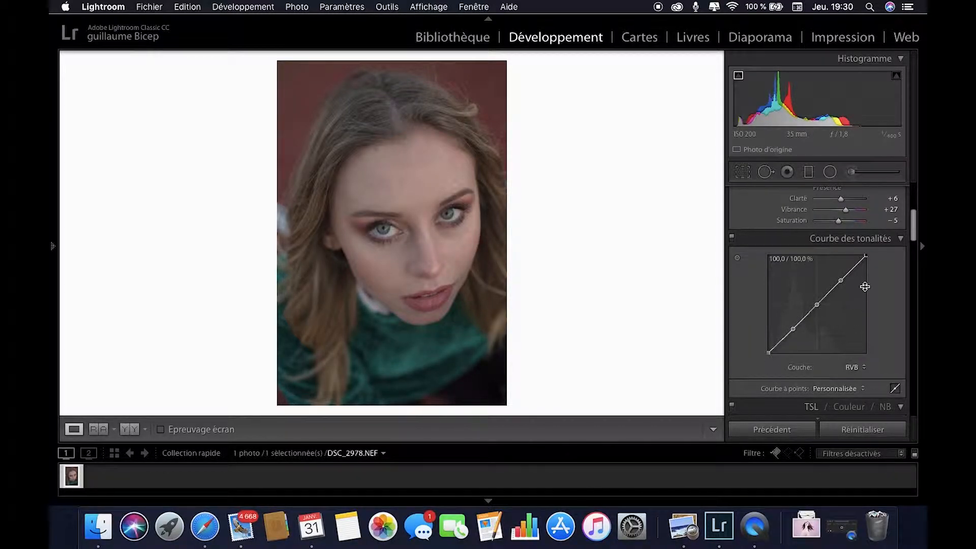
Step: Shape the RGB curve into a faded S by lowering its white end, lifting its black end, pulling down the shadows and shifting the midpoint toward them
left_click_drag(866, 256, 869, 263)
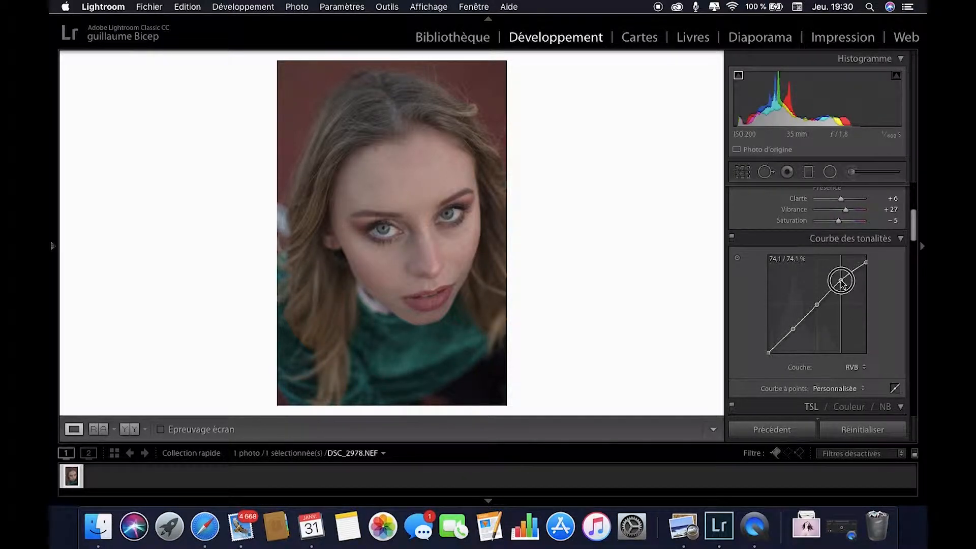
left_click_drag(841, 283, 840, 281)
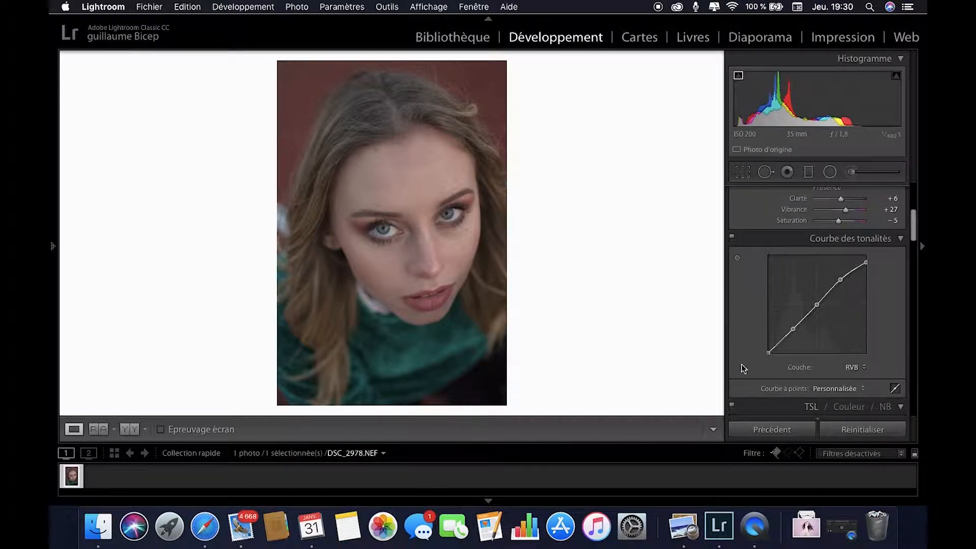
left_click_drag(768, 352, 765, 348)
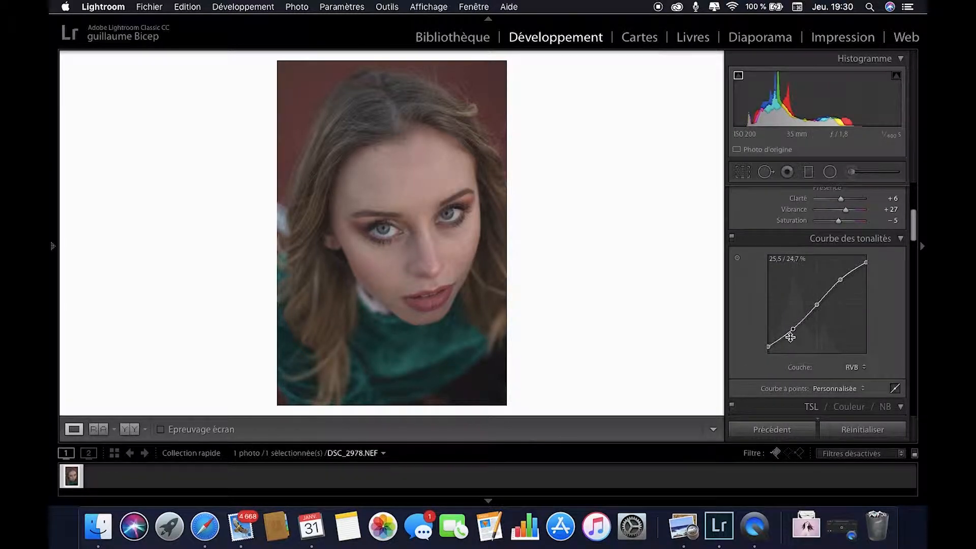
left_click_drag(792, 329, 782, 339)
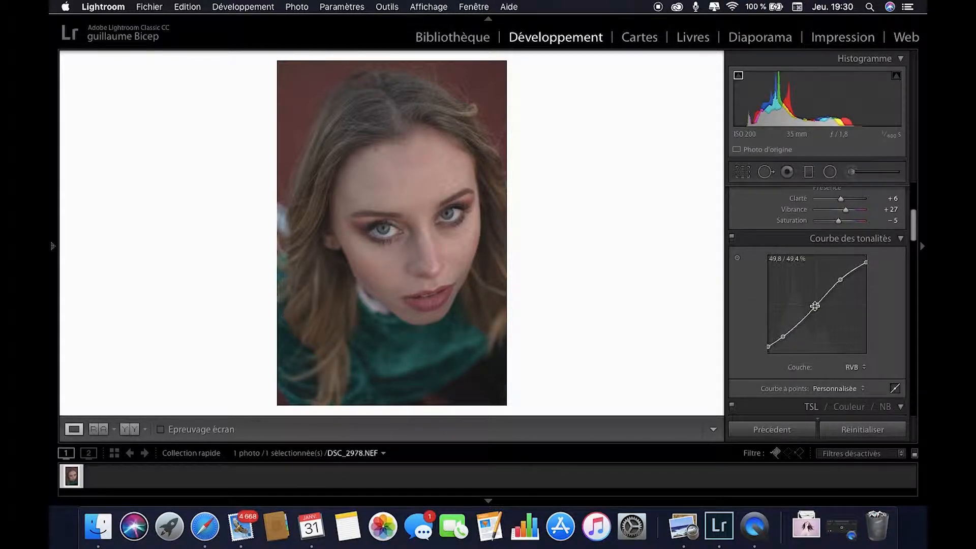
left_click_drag(816, 304, 780, 343)
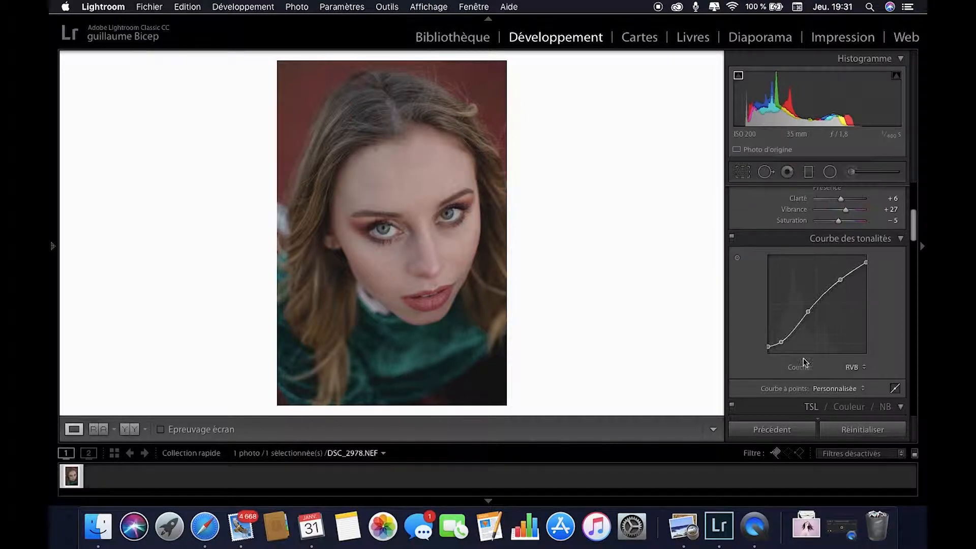
Step: Switch the tone curve to the red channel and add midtone, shadow and highlight points along the diagonal
left_click(853, 366)
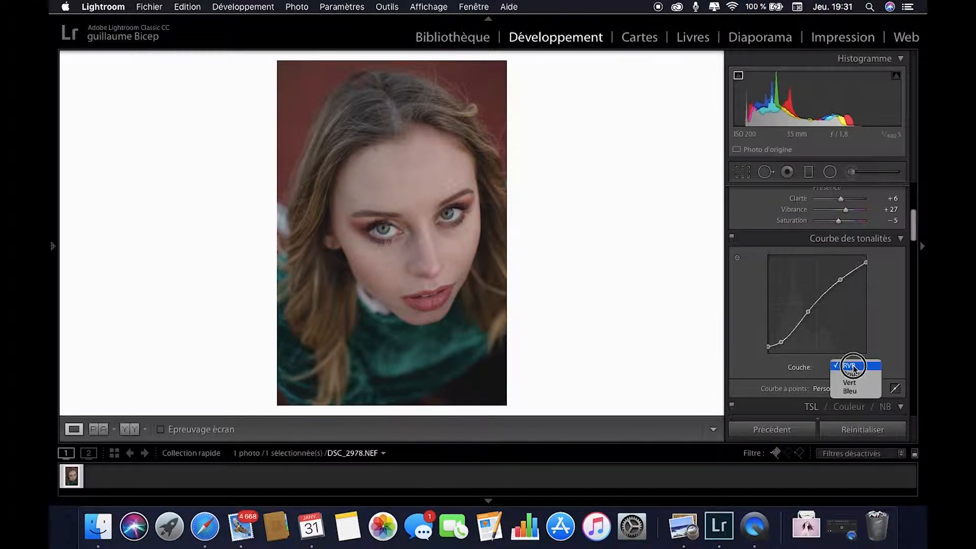
left_click(852, 374)
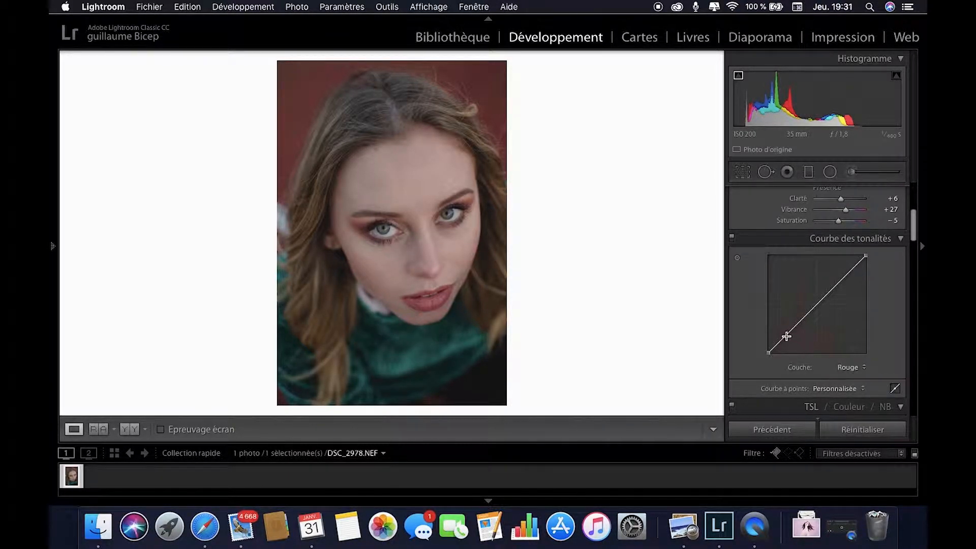
left_click(817, 304)
left_click(792, 329)
left_click(842, 280)
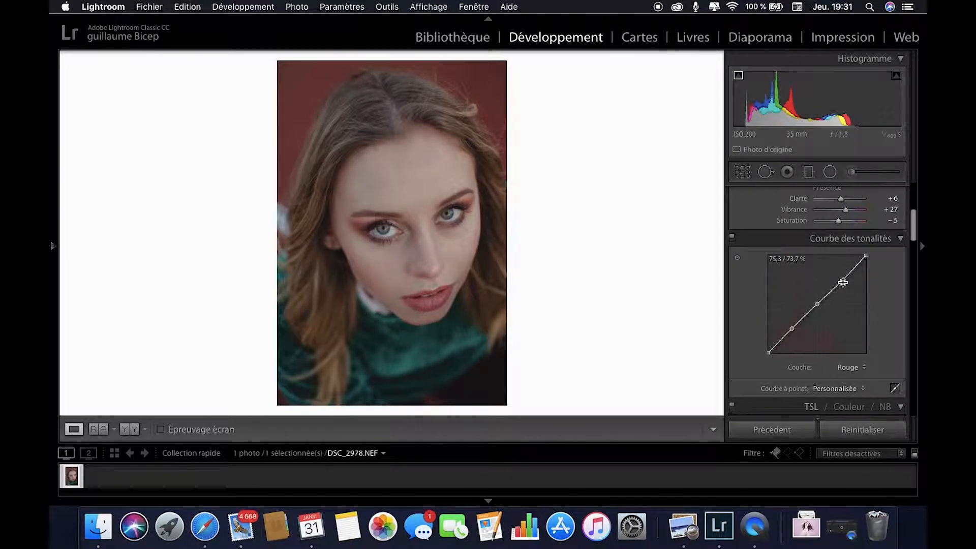
Step: Shape the red curve into an S by raising the highlights, shifting the midpoint toward the shadows and lowering the shadows to about 16.1 / 8.6 %
left_click_drag(842, 281, 839, 279)
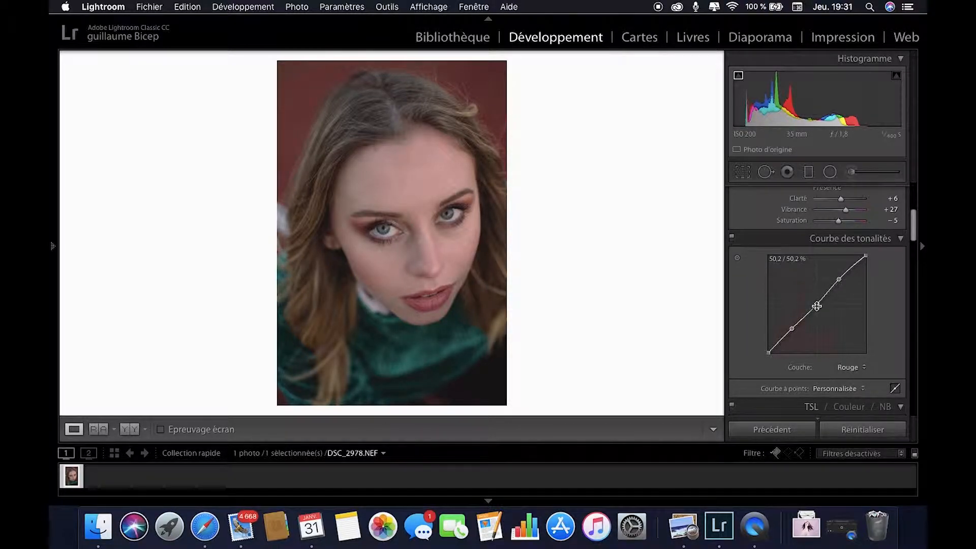
left_click_drag(813, 305, 791, 338)
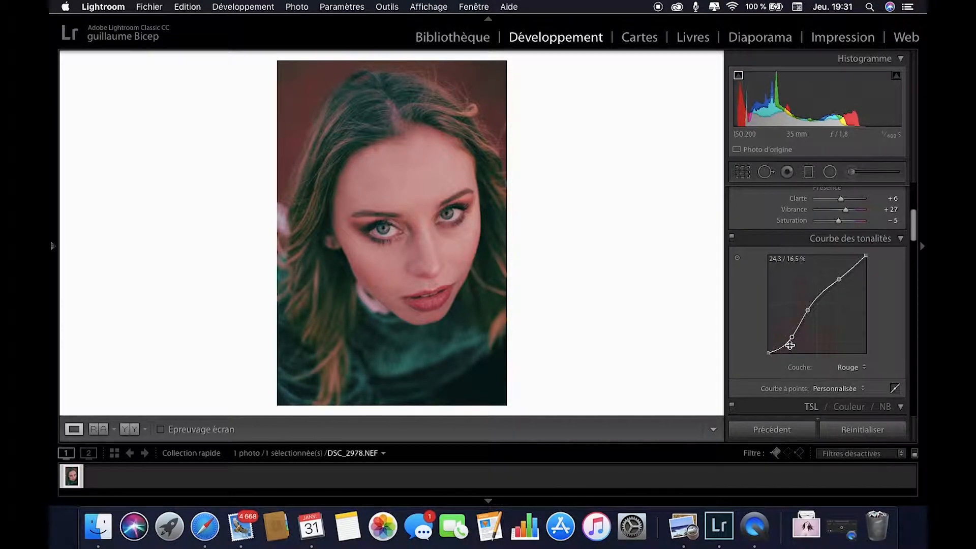
mouse_move(791, 339)
left_mouse_down()
mouse_move(795, 331)
mouse_move(783, 344)
left_mouse_up()
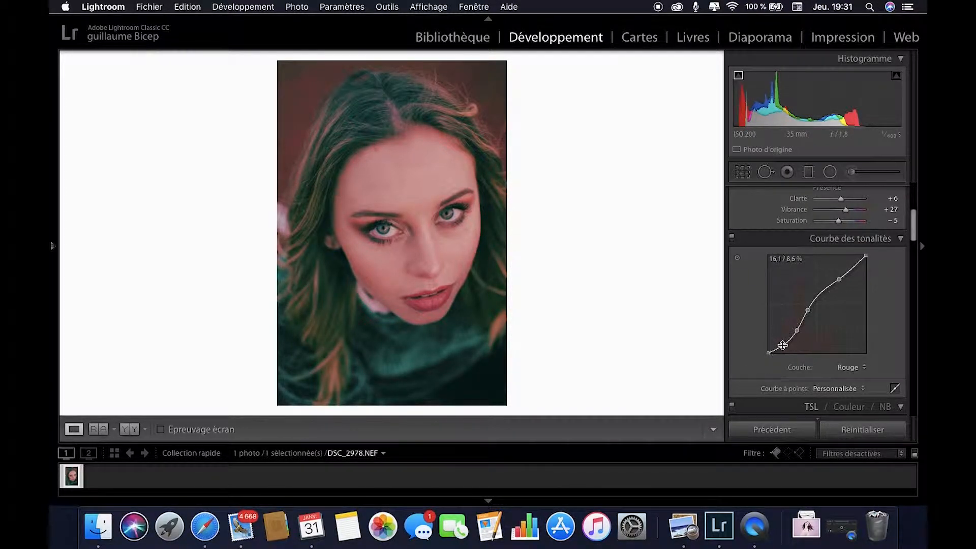
Step: Shape the green channel curve into an S with raised highlights, a midpoint shifted toward the shadows and lowered shadow points
left_click(843, 367)
left_click(843, 375)
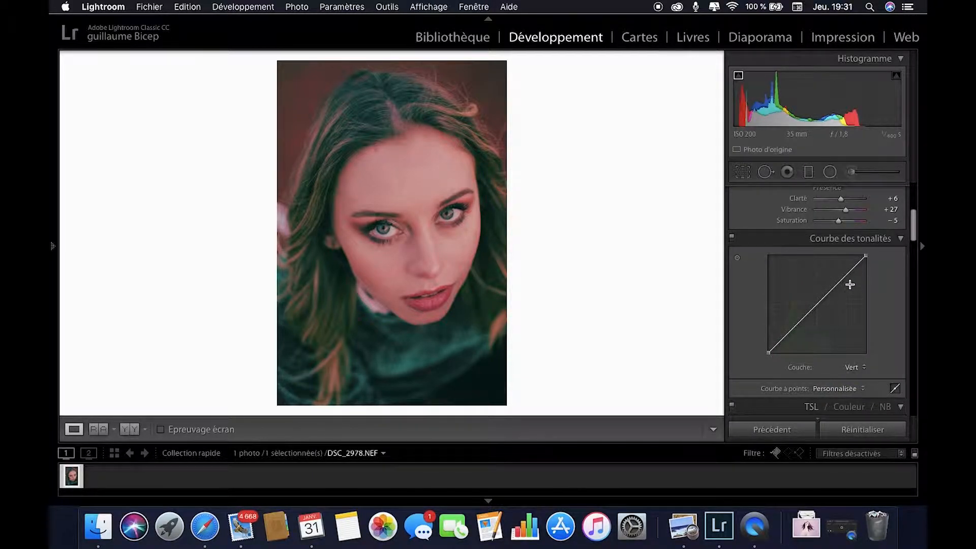
left_click_drag(839, 280, 837, 278)
left_click_drag(808, 312, 783, 343)
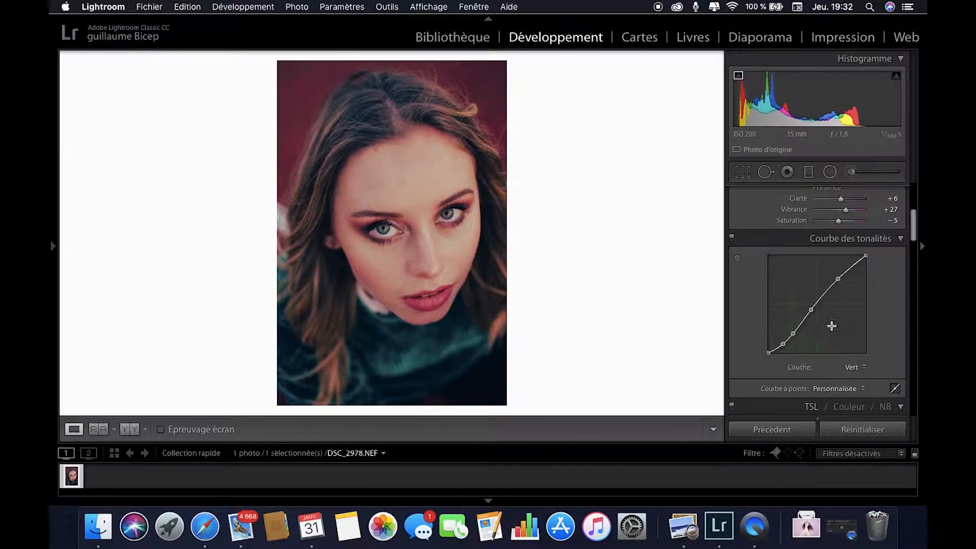
left_click(852, 367)
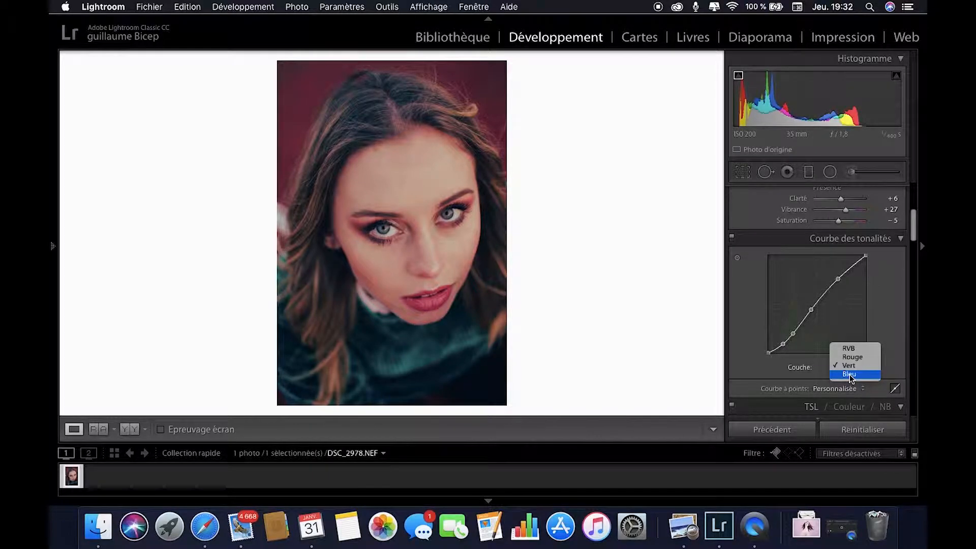
left_click(837, 279)
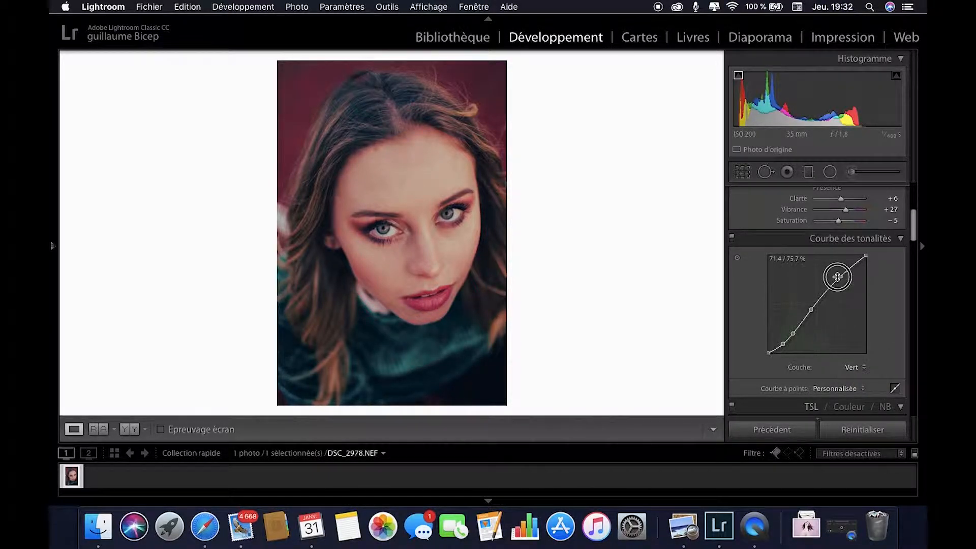
left_click_drag(837, 279, 834, 278)
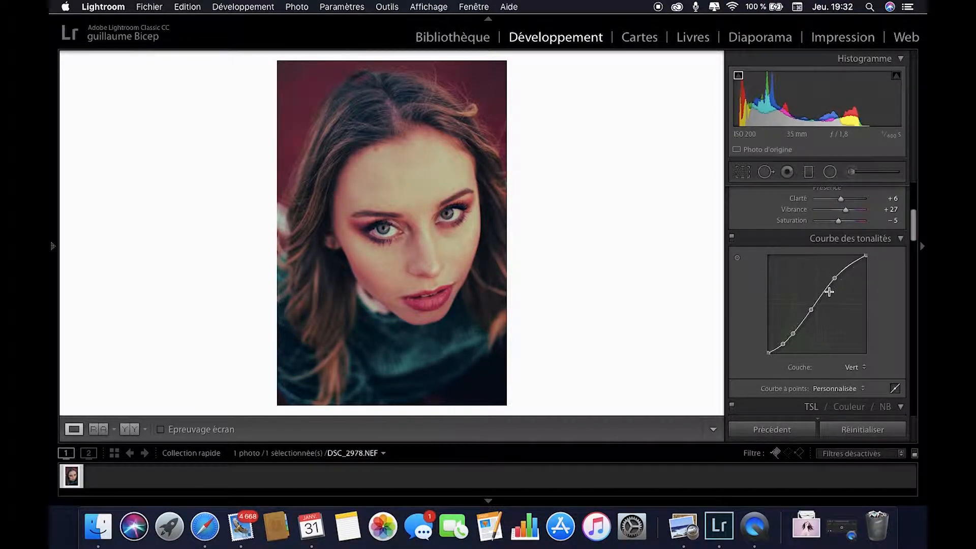
Step: In the blue channel curve, anchor the midtones at the centre and pull a shadow point down near the black end
left_click(855, 367)
left_click(849, 375)
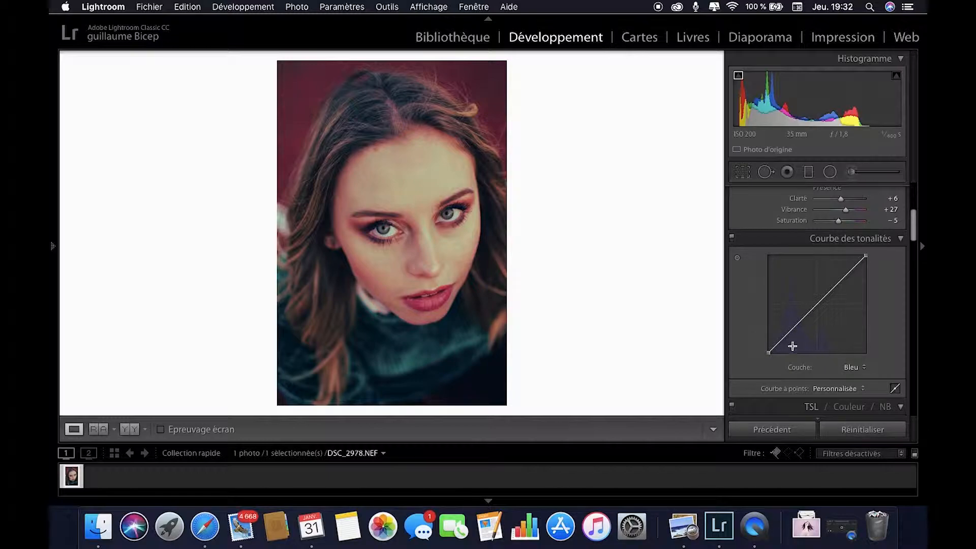
left_click(817, 305)
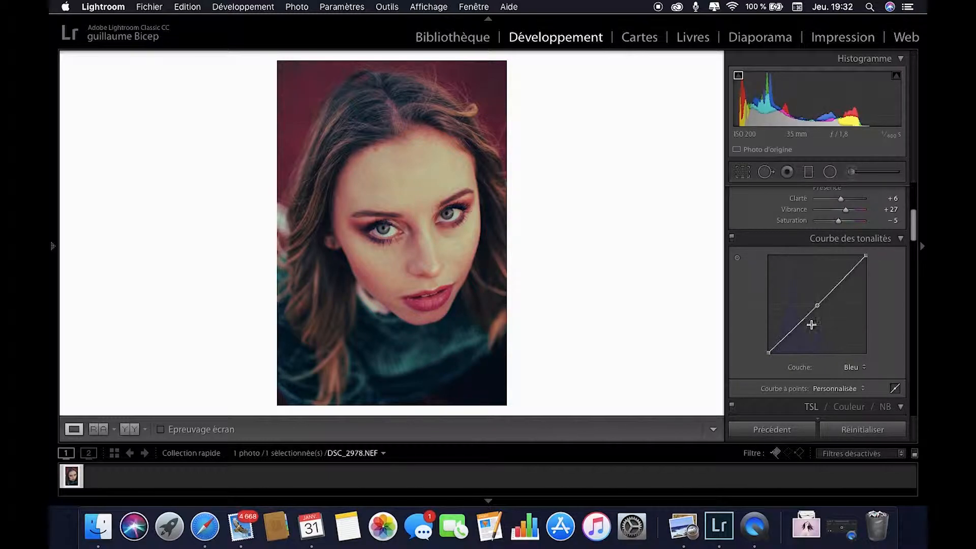
left_click_drag(792, 331, 791, 339)
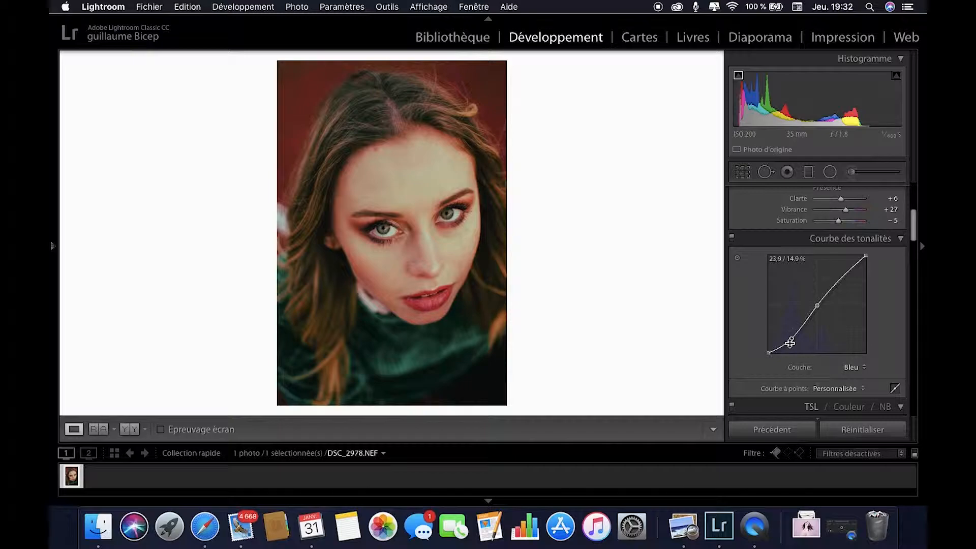
left_click_drag(790, 340, 781, 347)
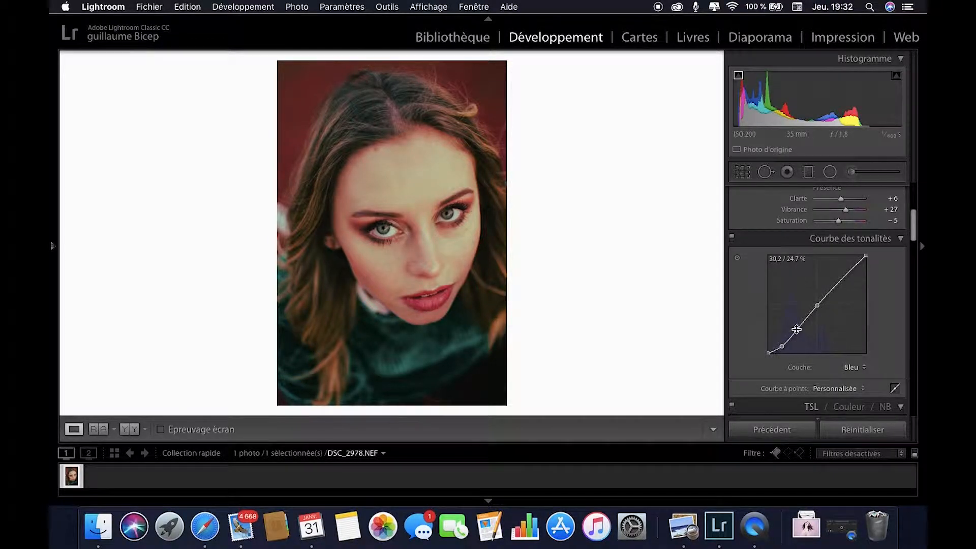
Step: Anchor the blue curve's lower midtones, shift its midpoint slightly toward the shadows and raise the highlights to about 67.8 / 77.3 %
left_click(796, 329)
left_click_drag(816, 306, 812, 307)
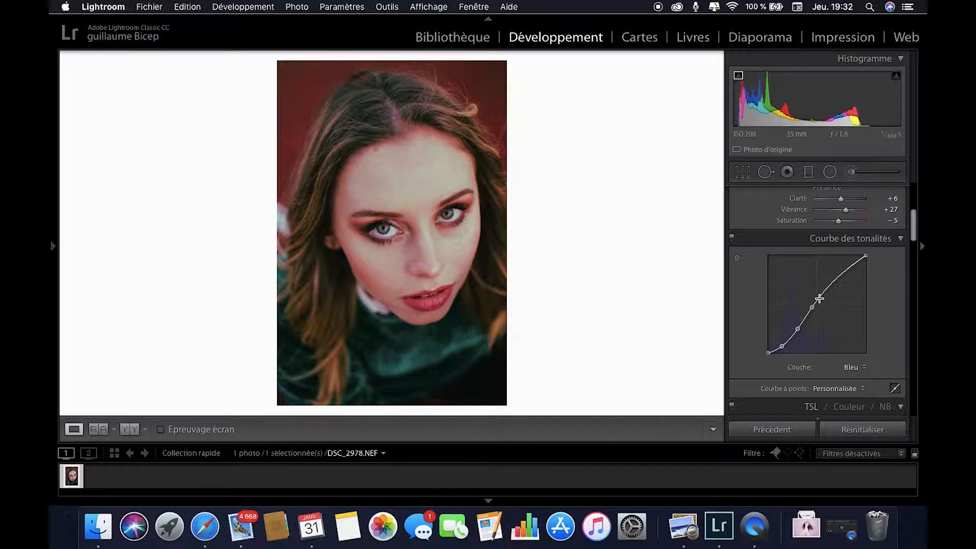
left_click(837, 277)
left_click_drag(837, 279, 834, 277)
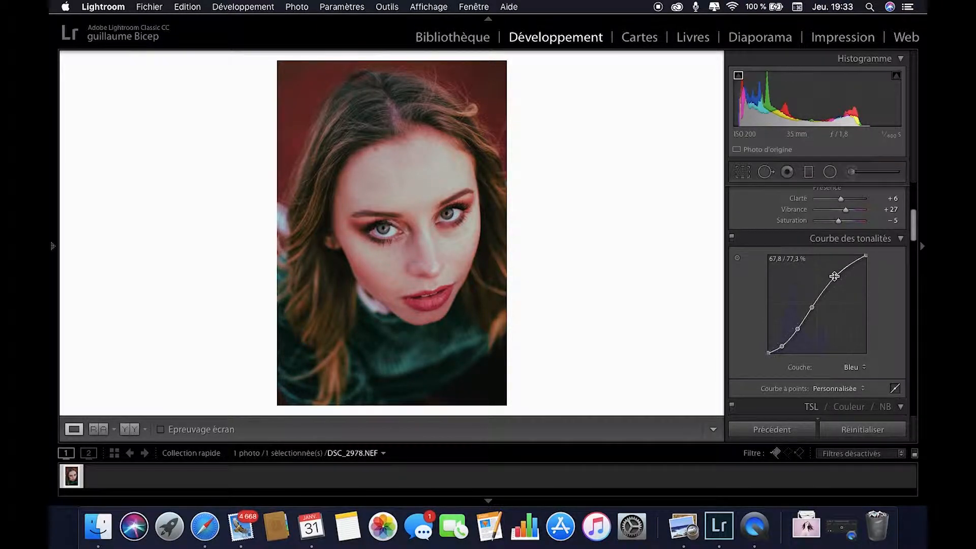
Step: Steepen the green channel curve by reshaping its shadow points lower and raising its midtone and highlight points
left_click(859, 368)
left_click(855, 358)
mouse_move(792, 336)
left_mouse_down()
mouse_move(802, 325)
mouse_move(785, 347)
left_mouse_up()
left_click_drag(785, 346, 786, 345)
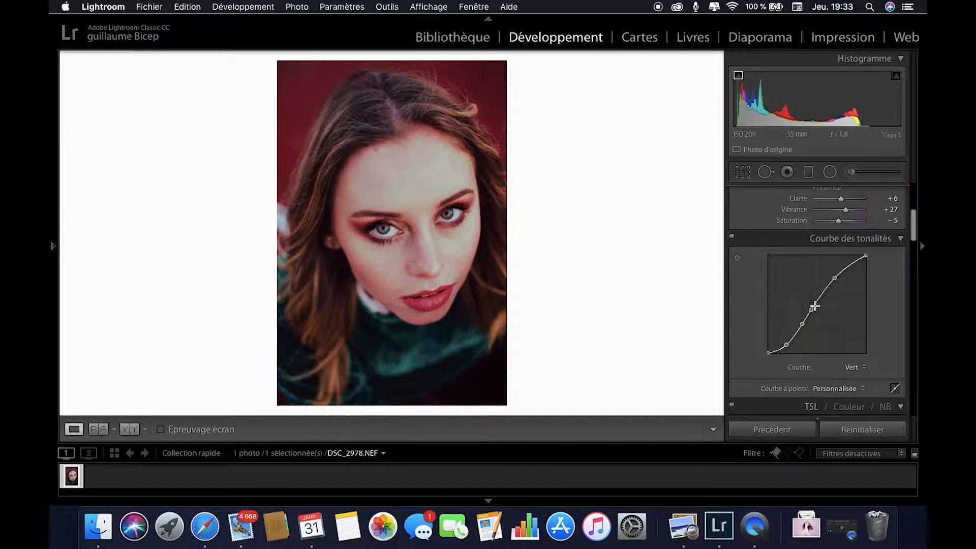
left_click_drag(811, 310, 837, 276)
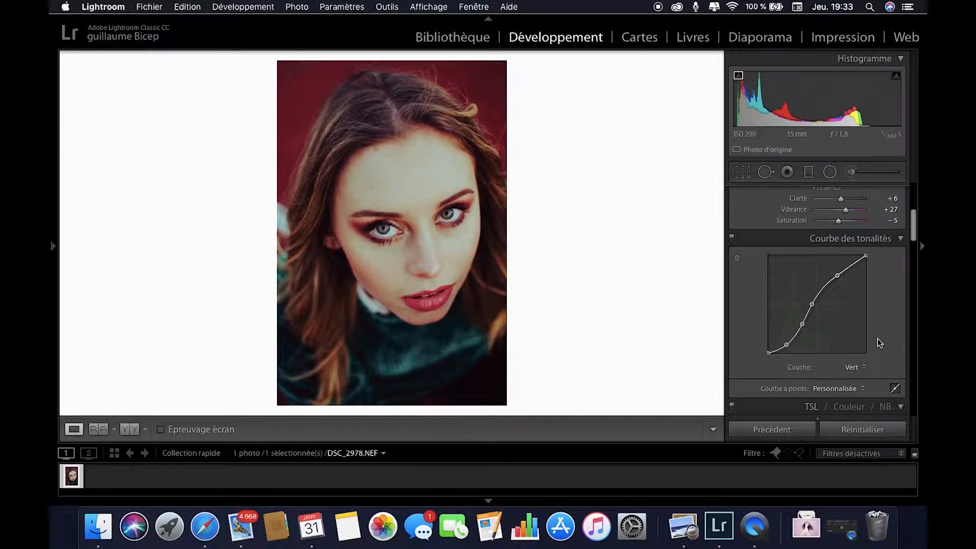
Step: Return to the red channel curve, raise its highlight point slightly and shift its midpoint toward the highlights
left_click(856, 369)
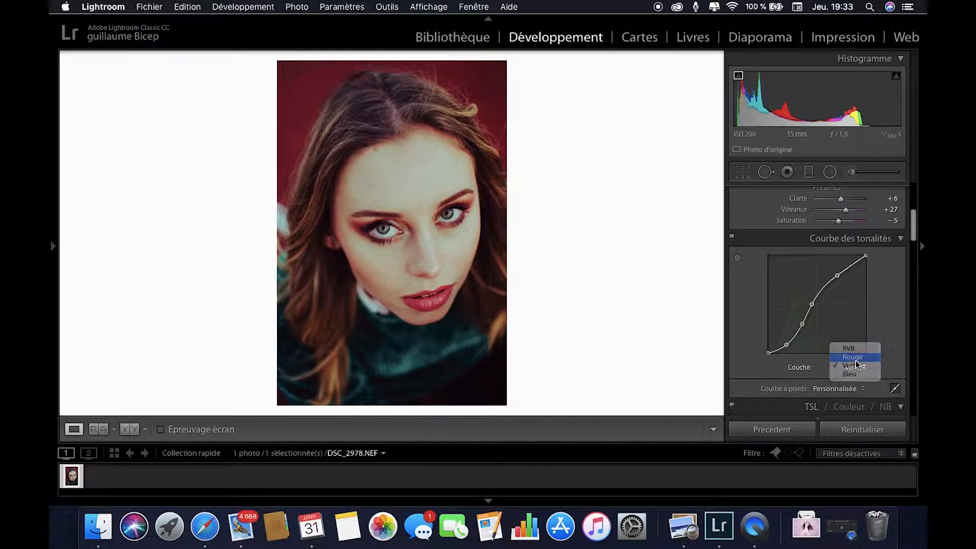
left_click(857, 358)
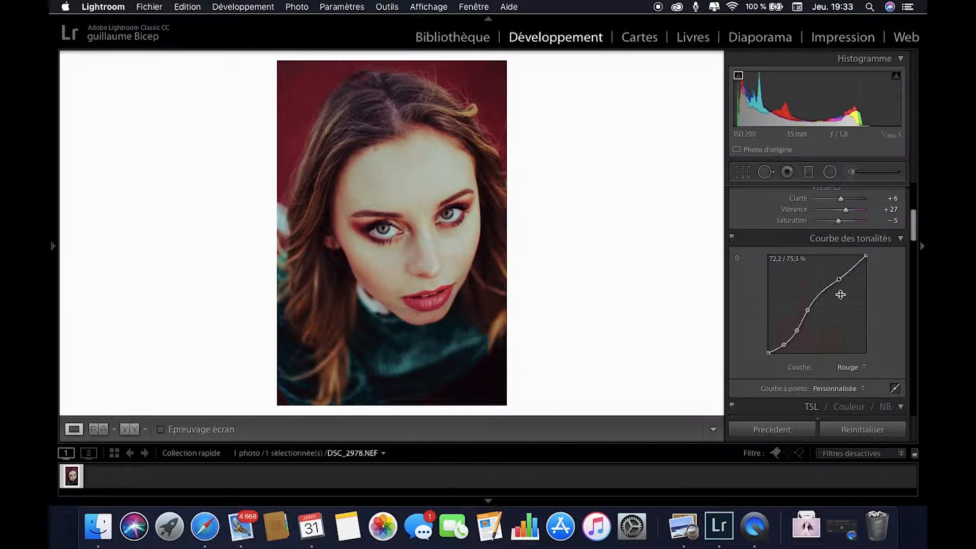
left_click(838, 279)
left_click_drag(839, 279, 836, 276)
right_click(807, 313)
left_click(807, 314)
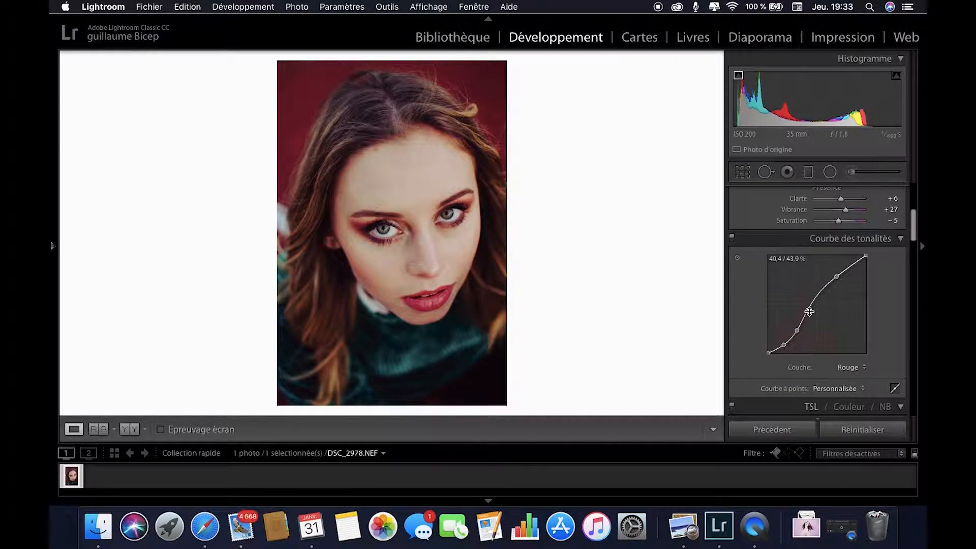
left_click_drag(808, 310, 811, 307)
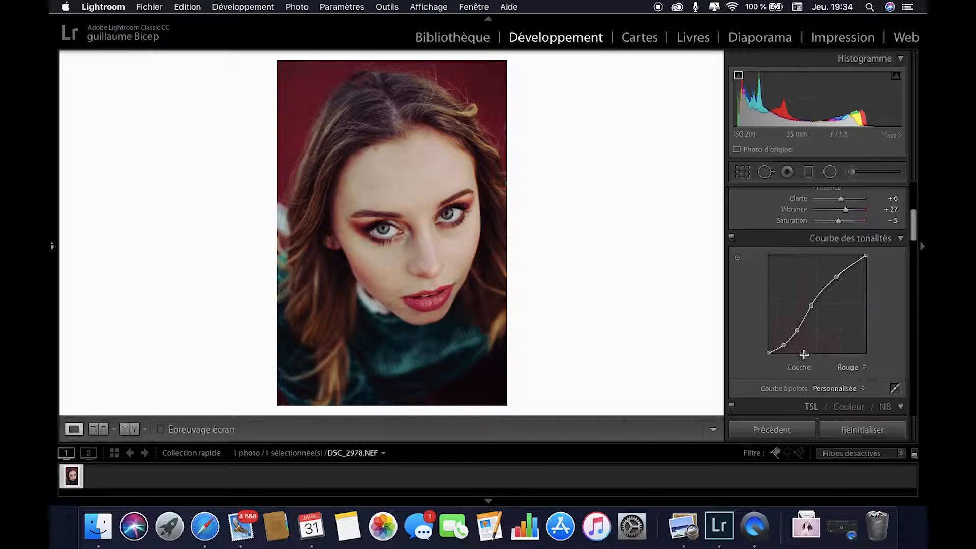
Step: Shift the red curve's lower-midtone point slightly toward the highlights and place its shadow point at about 18.4 / 9.4 %
left_click(796, 331)
left_click_drag(796, 331, 799, 329)
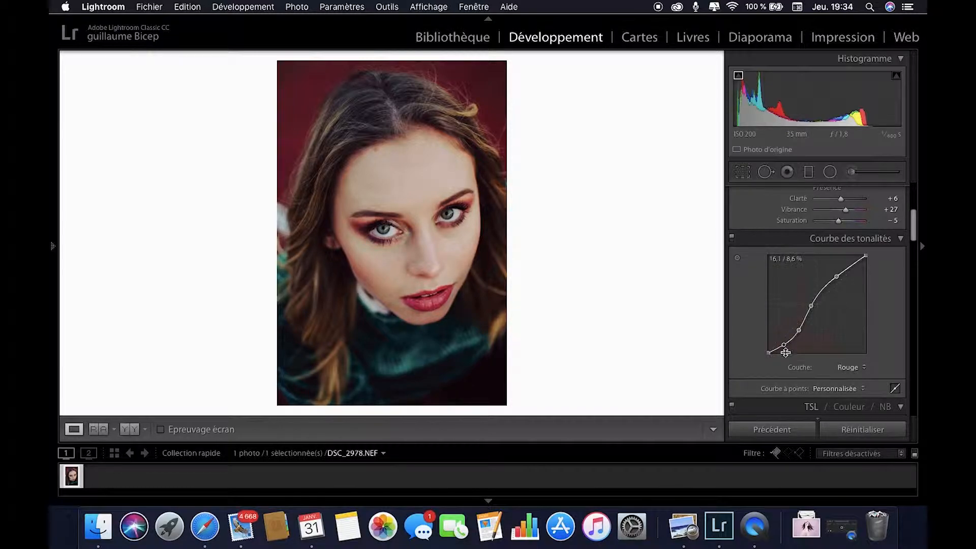
left_click_drag(784, 344, 784, 345)
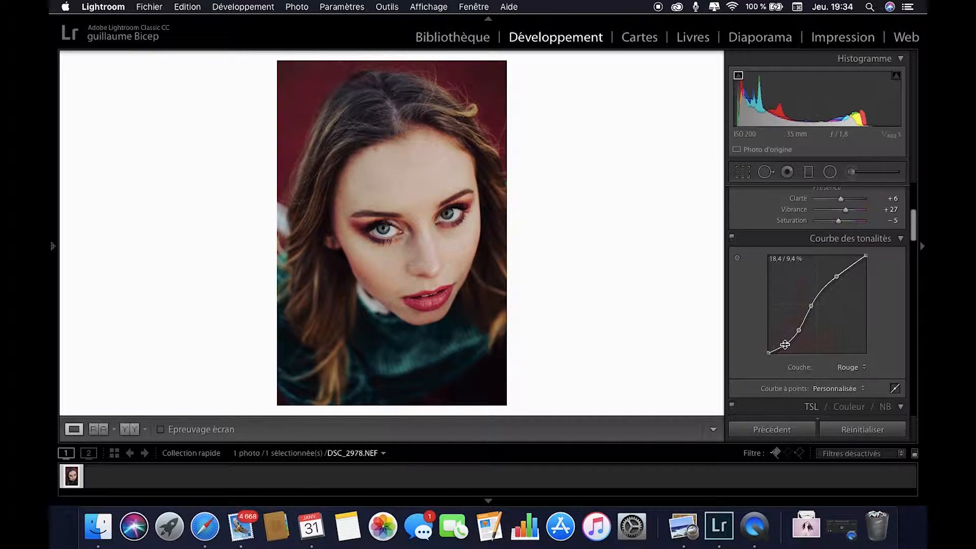
Step: Set the red hue to +8 in the HSL adjustments, showing all the sliders by hue, saturation and luminance
scroll(785, 316, "down", 6)
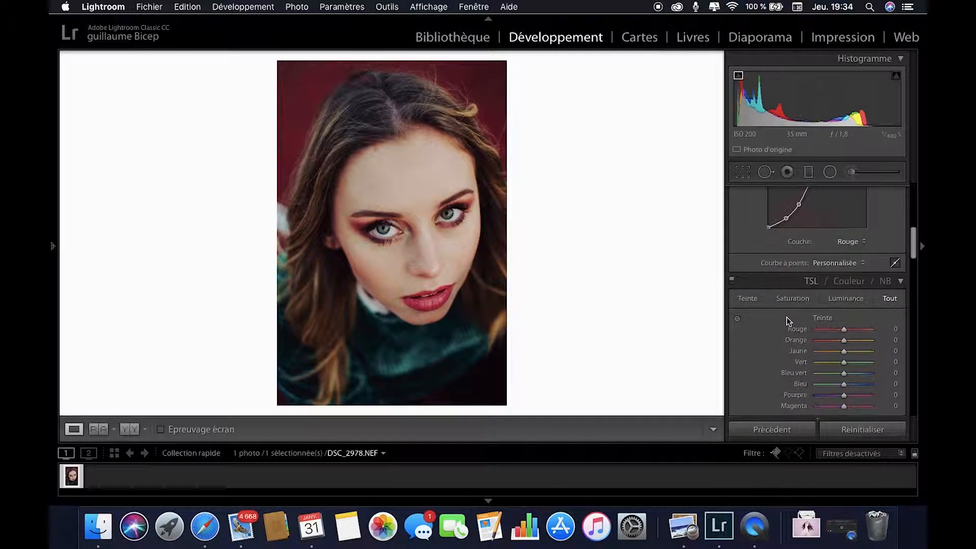
scroll(786, 316, "down", 2)
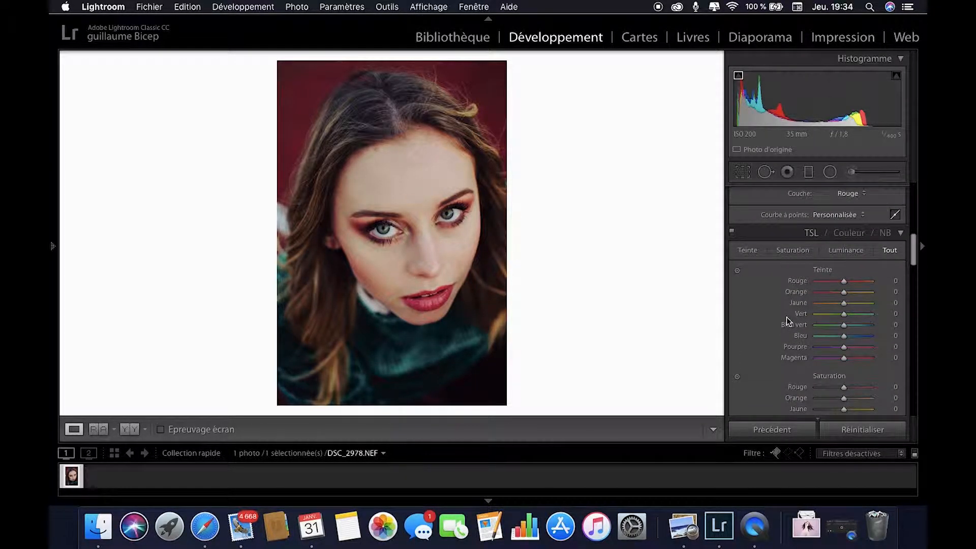
scroll(786, 316, "up", 3)
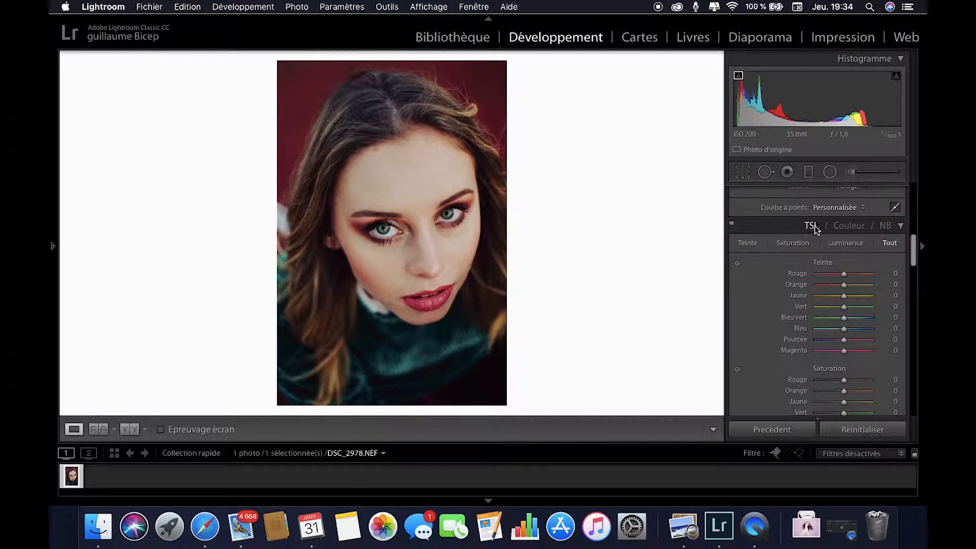
left_click(841, 225)
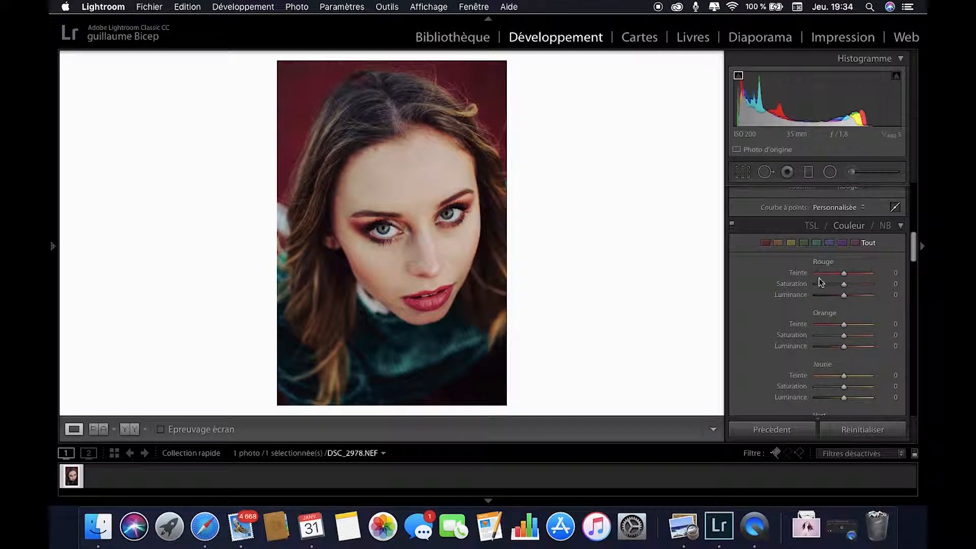
left_click(811, 225)
scroll(767, 328, "down", 2)
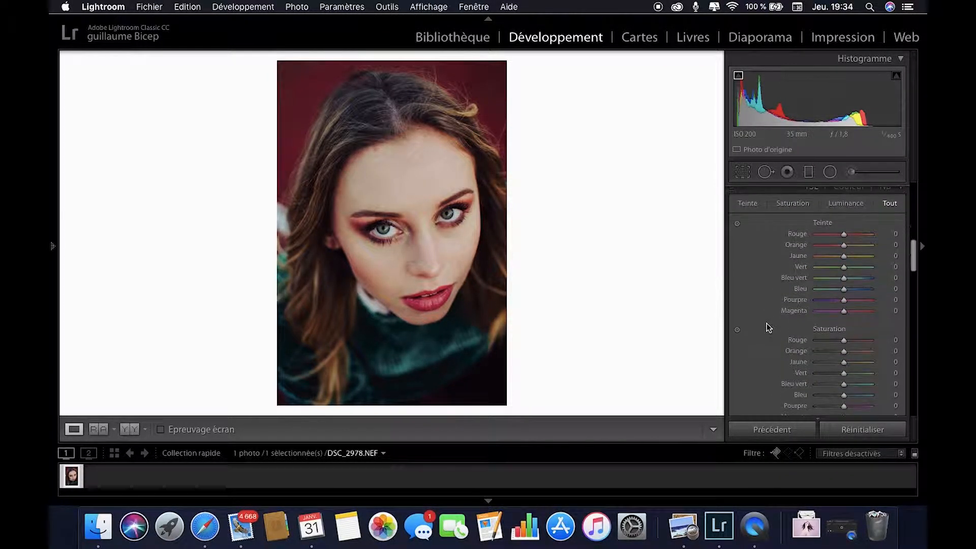
scroll(768, 328, "down", 1)
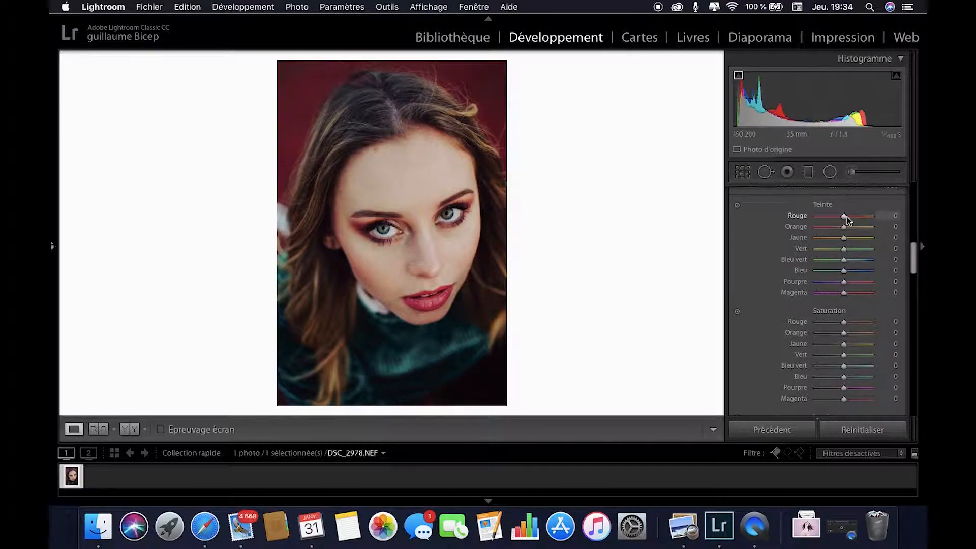
left_click(892, 215)
key("BackSpace")
type("8")
key("Return")
Step: Set the orange hue to +11 in the HSL adjustments
left_click(893, 227)
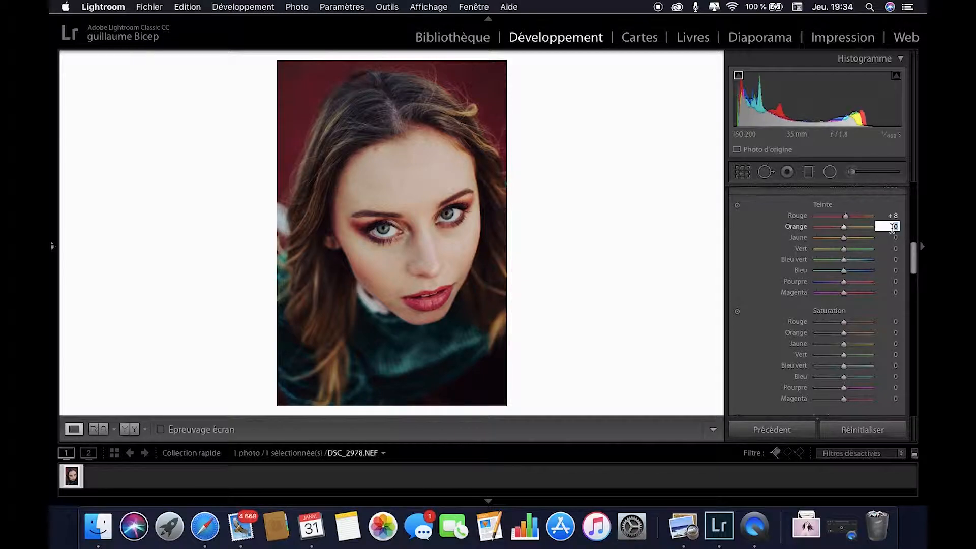
key("BackSpace")
type("11")
key("Return")
Step: Set the yellow hue to +1, the green hue to +1 and the aqua hue to +5 in the HSL adjustments
left_click(895, 238)
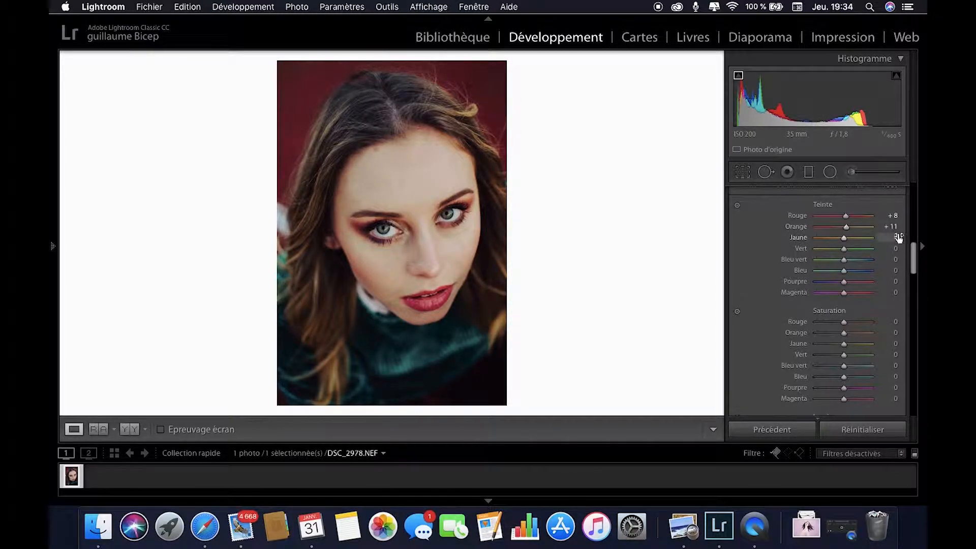
type("1")
left_click(893, 249)
type("1")
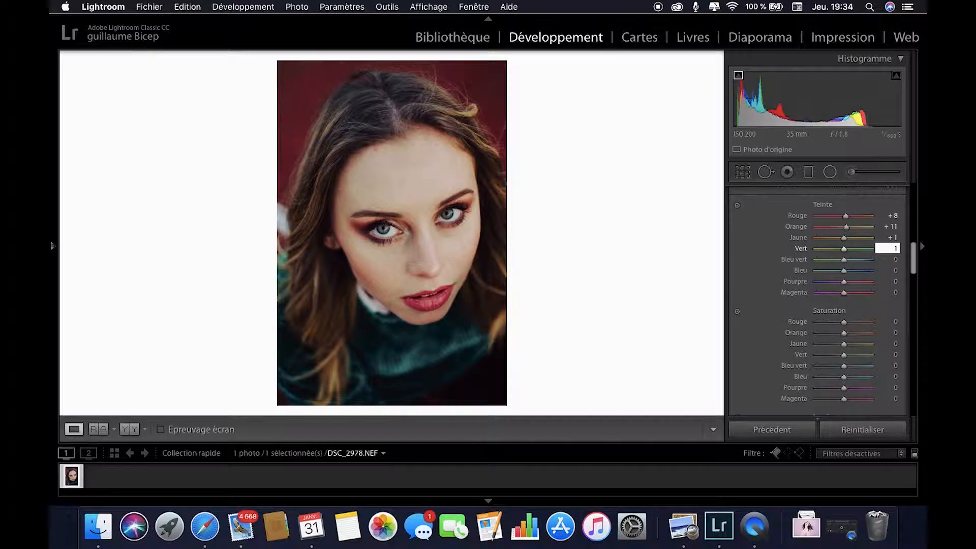
left_click(895, 259)
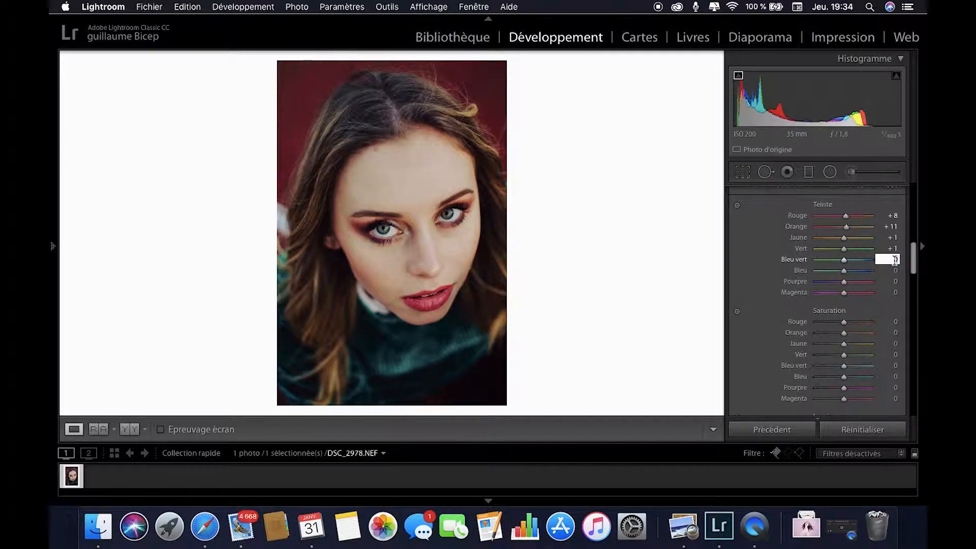
type("5")
key("Return")
Step: Set the blue hue to -4, the purple hue to +10 and the magenta hue to +25
left_click(890, 271)
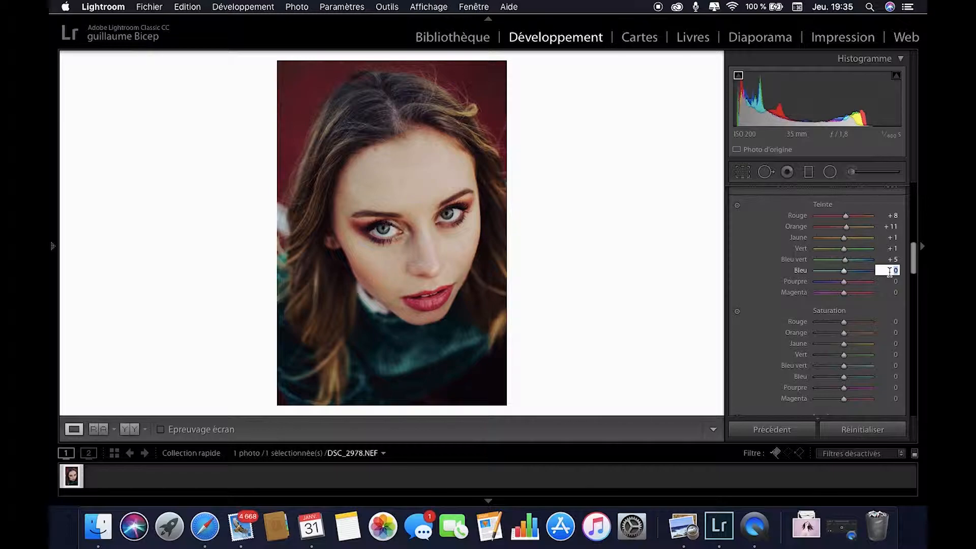
type("4")
key("Return")
left_click(888, 284)
type("10")
key("Return")
left_click(890, 293)
type("25")
key("Return")
Step: Lower the HSL saturation of red to -20, orange to -3, yellow to -63 and green to -52
scroll(868, 306, "up", 2)
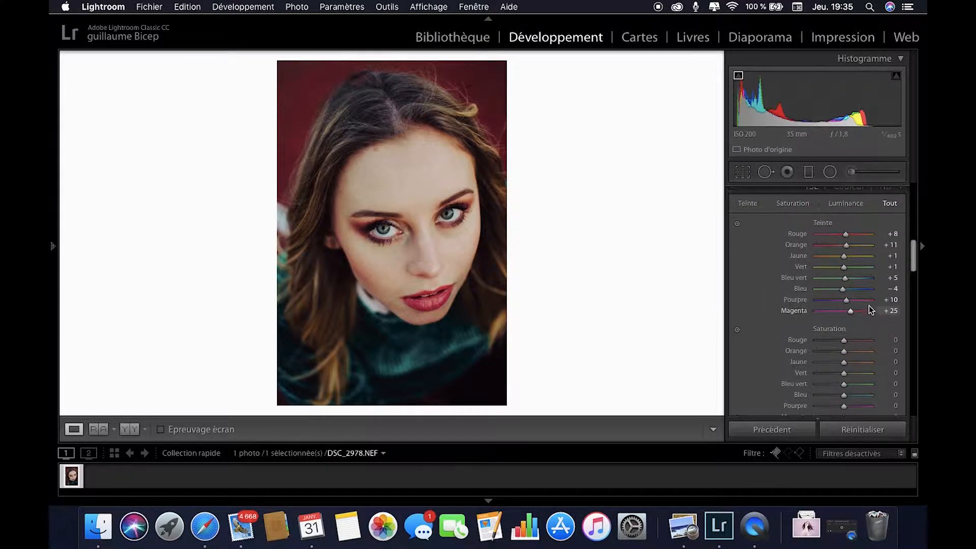
scroll(868, 307, "down", 6)
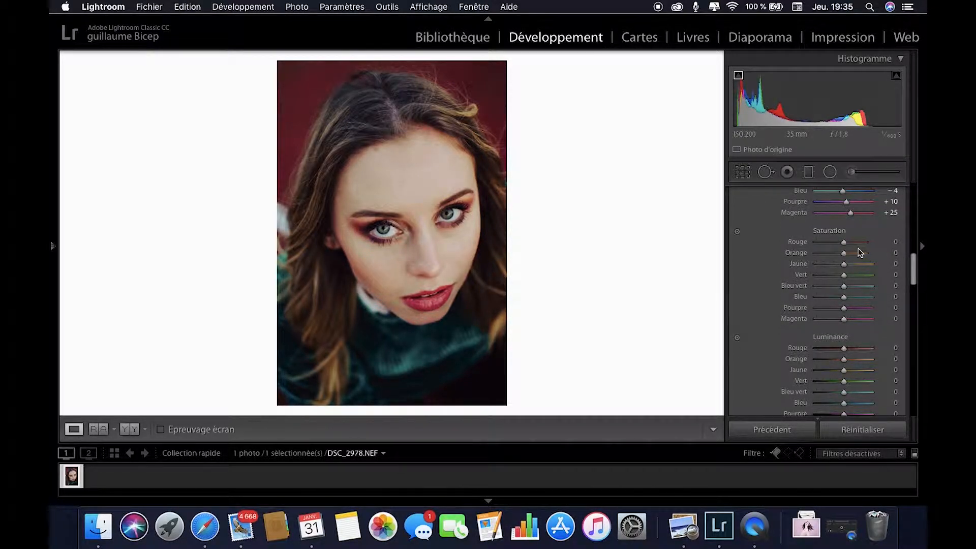
left_click_drag(843, 243, 838, 245)
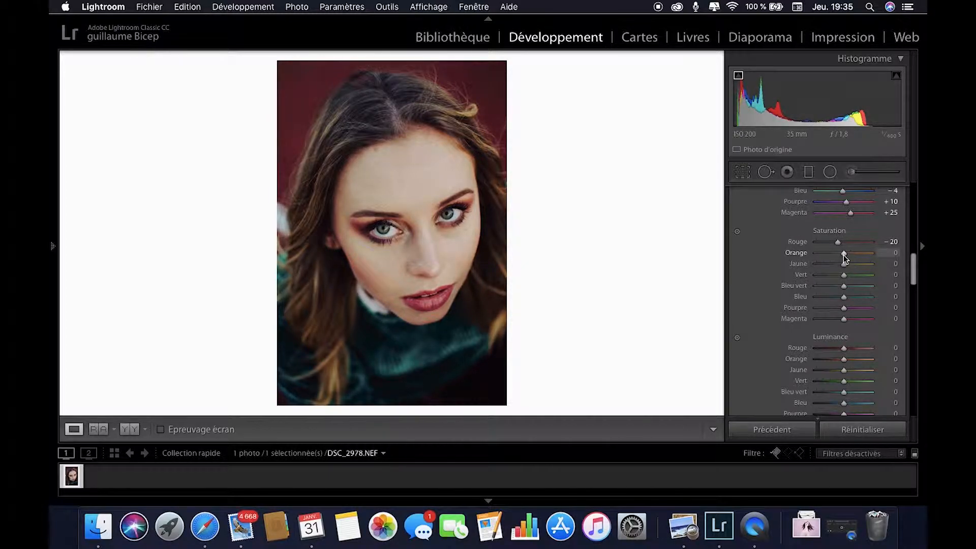
left_click_drag(843, 254, 842, 255)
left_click_drag(843, 263, 825, 273)
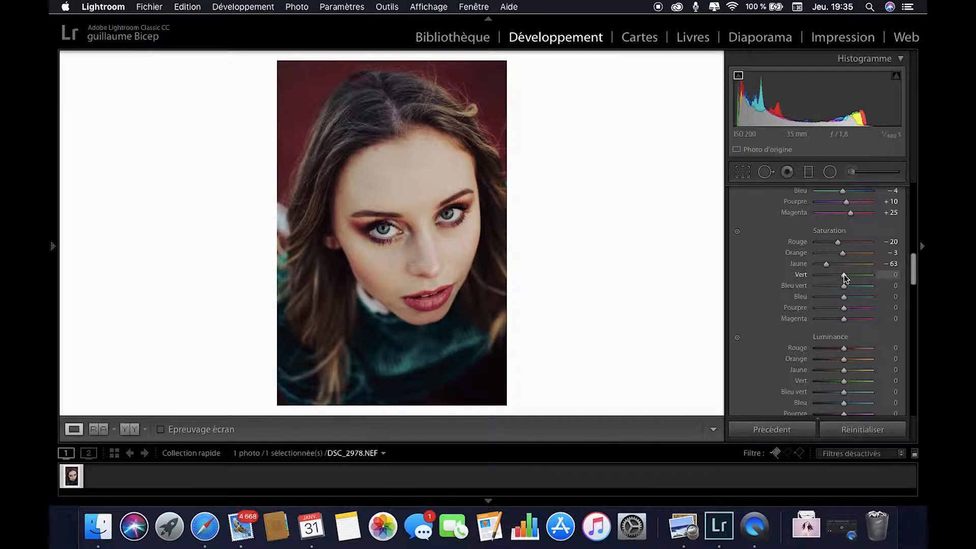
left_click_drag(844, 274, 831, 280)
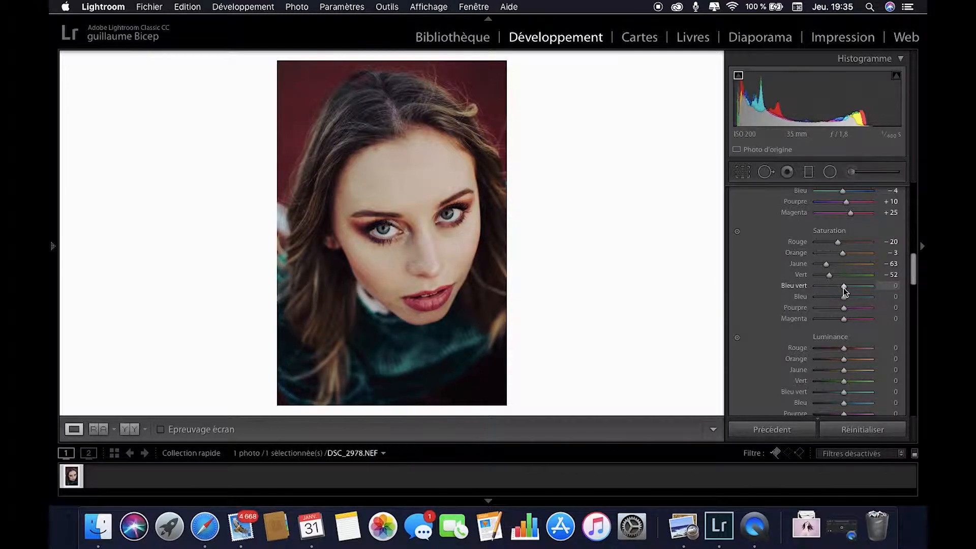
Step: Lower the HSL saturation of aqua to -9, blue to -30, purple to -20 and magenta to -20
left_click_drag(843, 288, 841, 288)
left_click_drag(843, 300, 836, 302)
left_click_drag(843, 311, 838, 313)
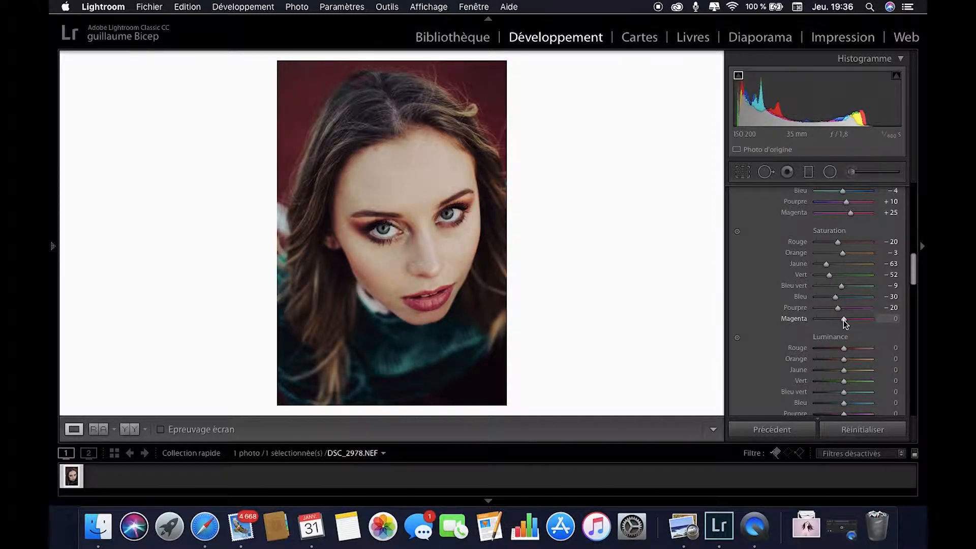
left_click_drag(843, 322, 838, 321)
Step: Lower the HSL luminance of red to -21 and orange to -1
scroll(837, 322, "down", 5)
scroll(837, 321, "down", 1)
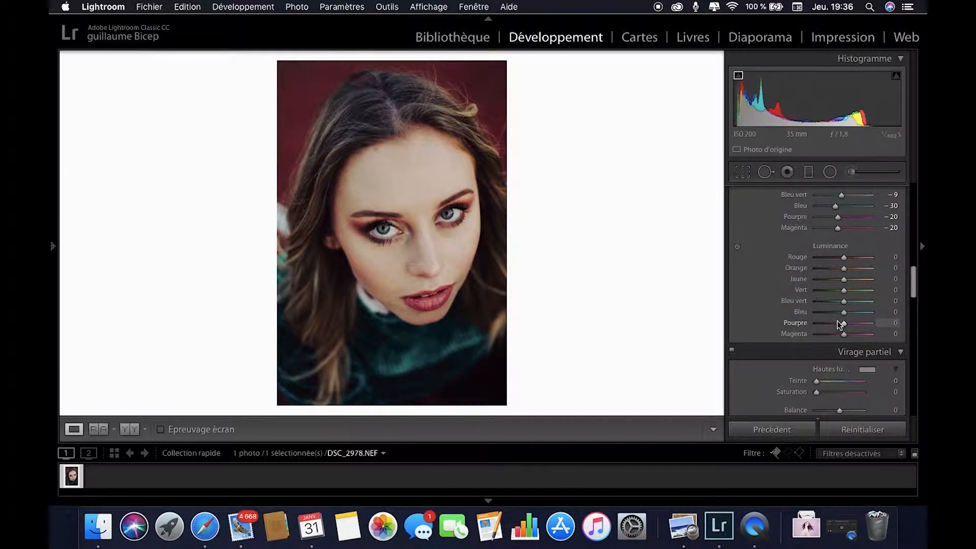
left_click(843, 259)
left_click_drag(843, 260, 838, 262)
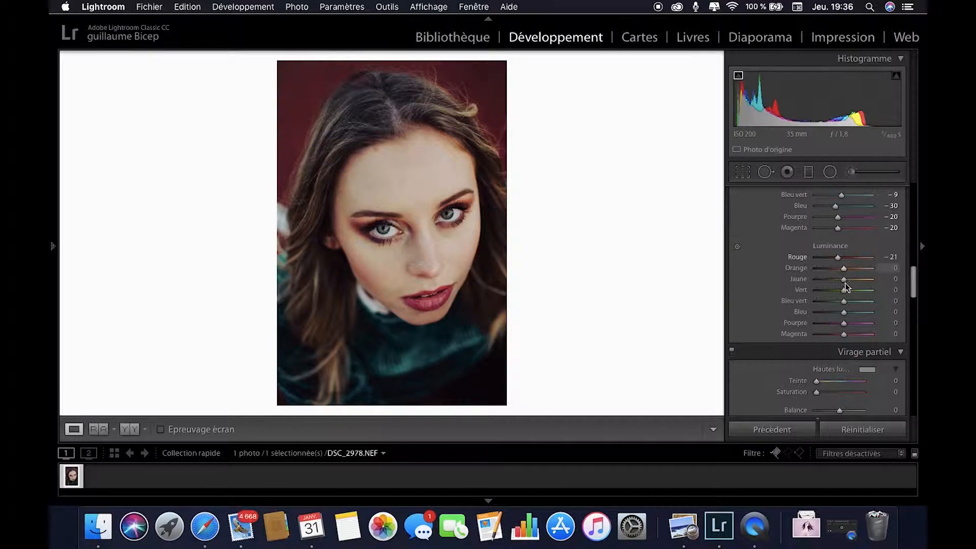
left_click_drag(885, 270, 889, 270)
Step: Lower the HSL luminance of blue to -10
left_click(891, 311)
type("-5")
key("Down")
key("Down")
key("Down")
key("Down")
key("Down")
key("Down")
key("Down")
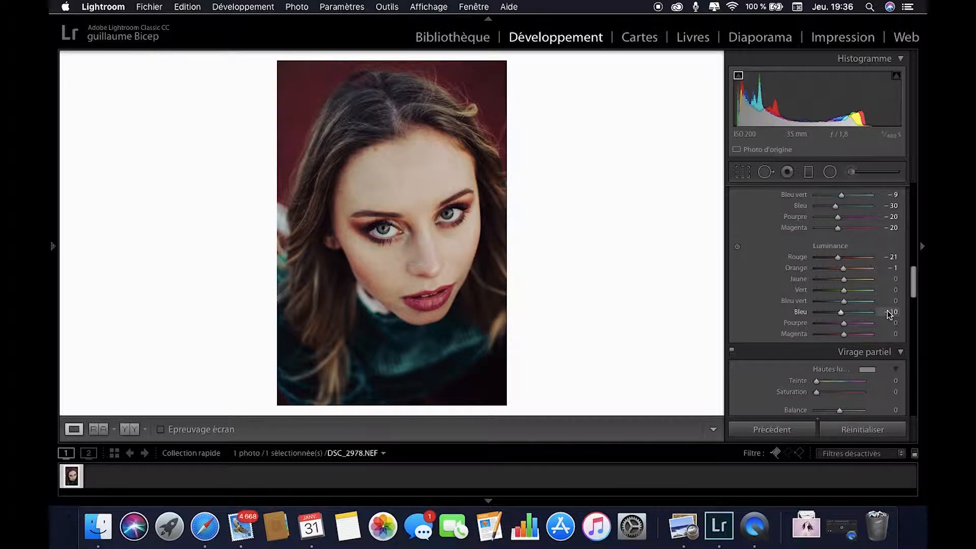
Step: Sharpen the photo with an amount of 71, a radius of 1.4 and a masking of 7
scroll(874, 327, "down", 3)
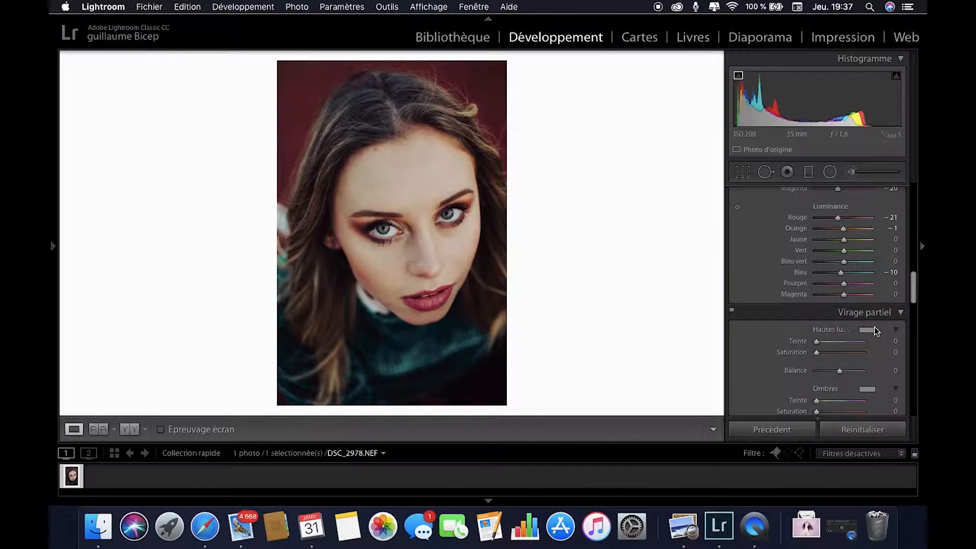
scroll(861, 345, "down", 4)
scroll(861, 347, "down", 4)
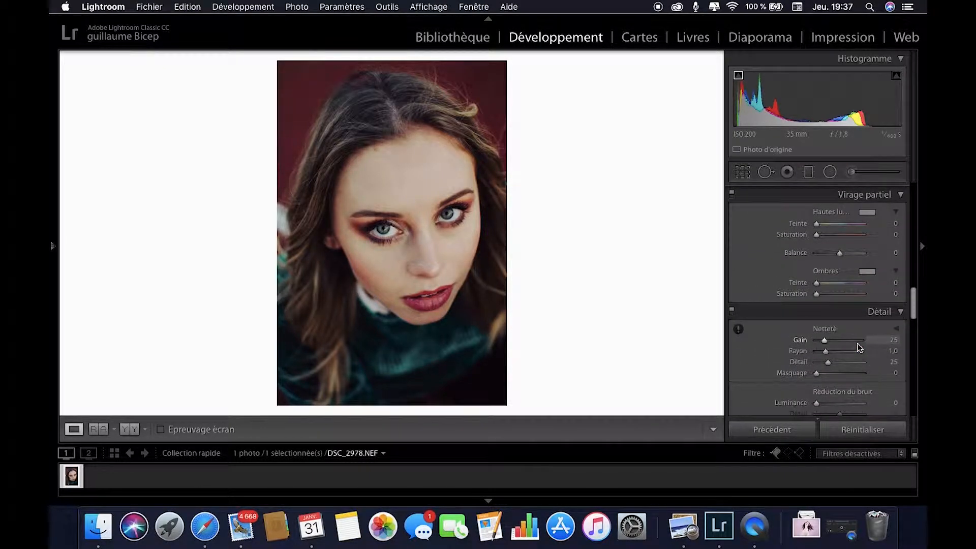
left_click_drag(844, 340, 831, 355)
left_click_drag(828, 362, 821, 376)
Step: Enable chromatic aberration removal and the lens profile correction, setting the profile's vignetting correction to 0
scroll(822, 390, "down", 4)
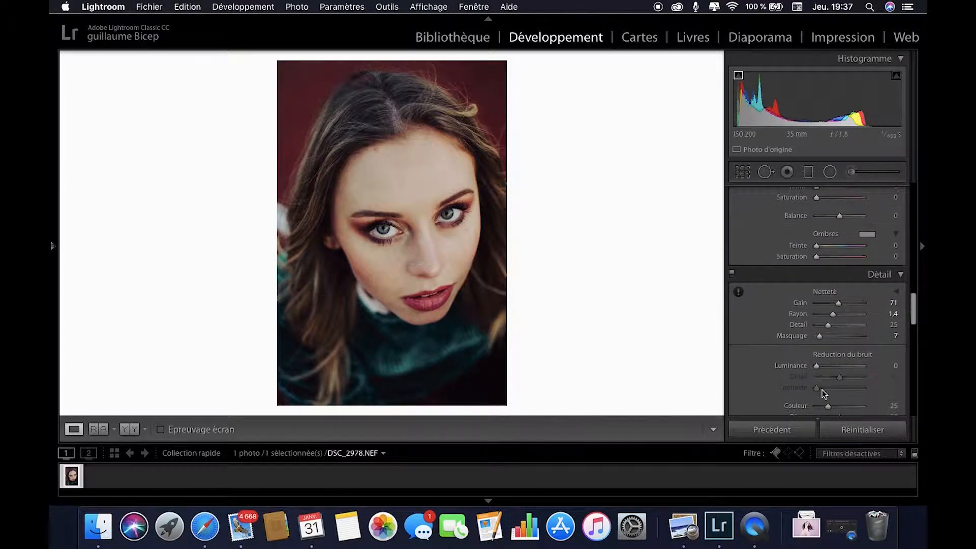
scroll(822, 389, "down", 1)
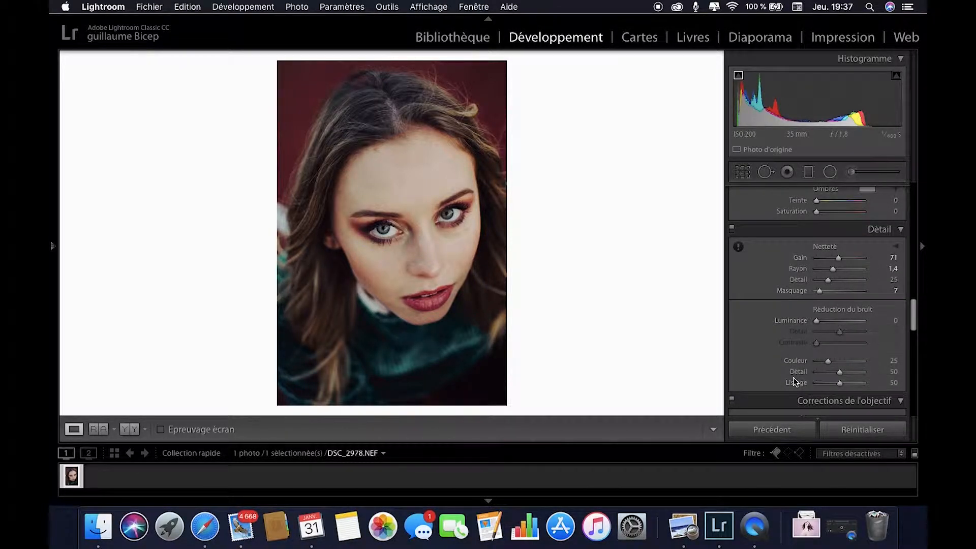
scroll(794, 381, "down", 1)
scroll(794, 381, "down", 7)
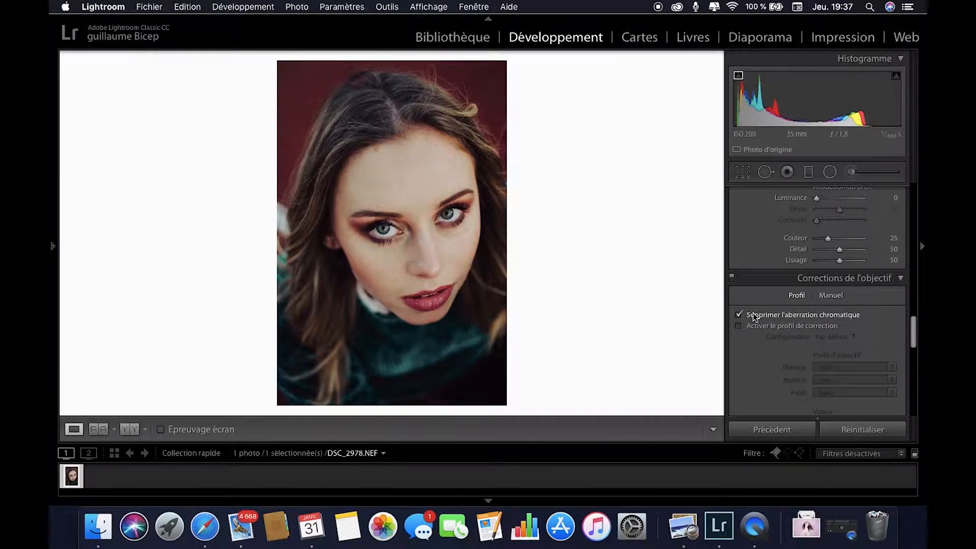
left_click(740, 325)
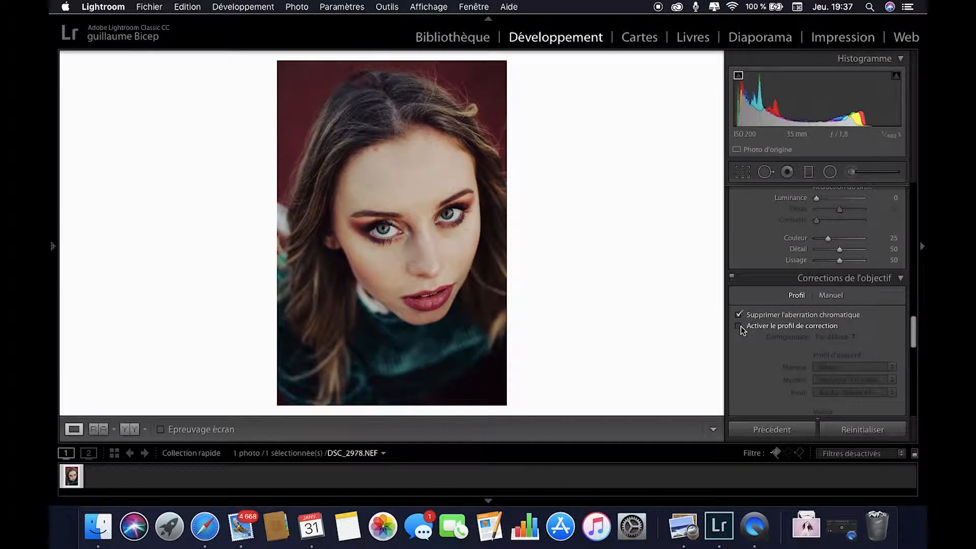
scroll(789, 348, "down", 3)
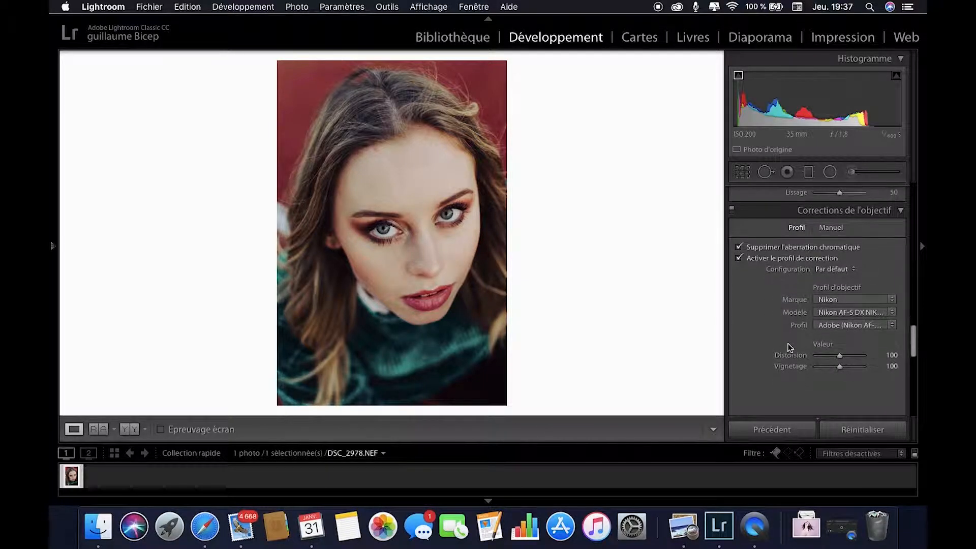
left_click(839, 366)
left_click_drag(729, 374, 729, 376)
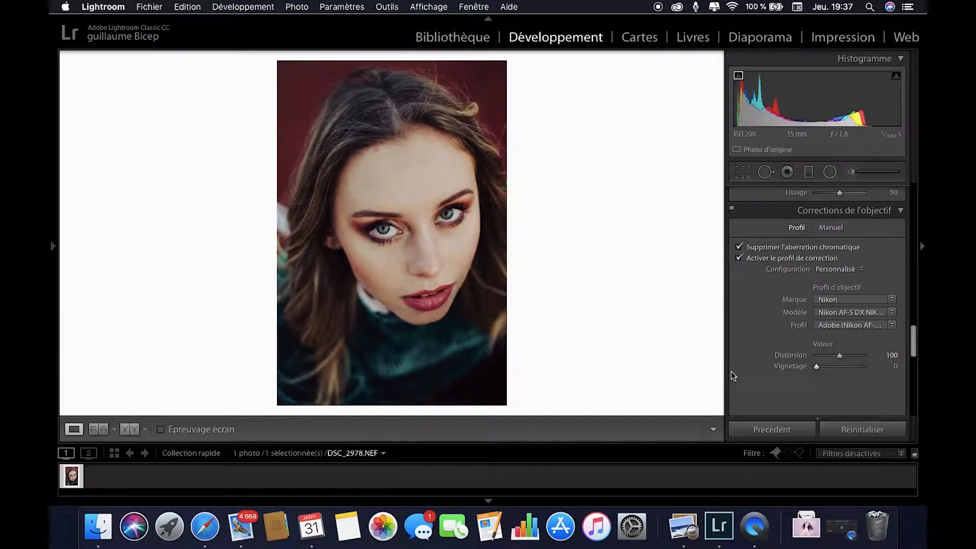
Step: Add a slight dark post-crop vignette with an amount of -9
scroll(775, 376, "down", 4)
scroll(776, 376, "down", 3)
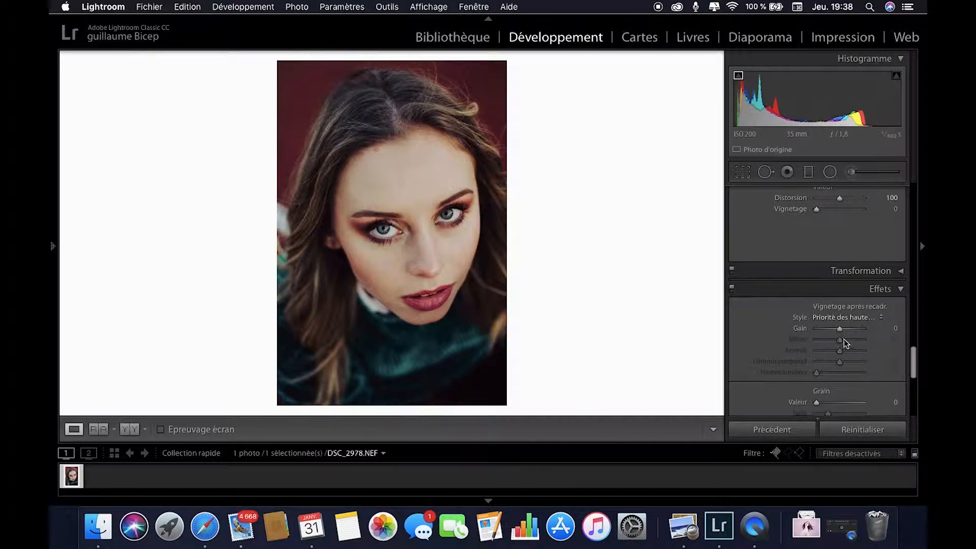
left_click_drag(839, 329, 837, 333)
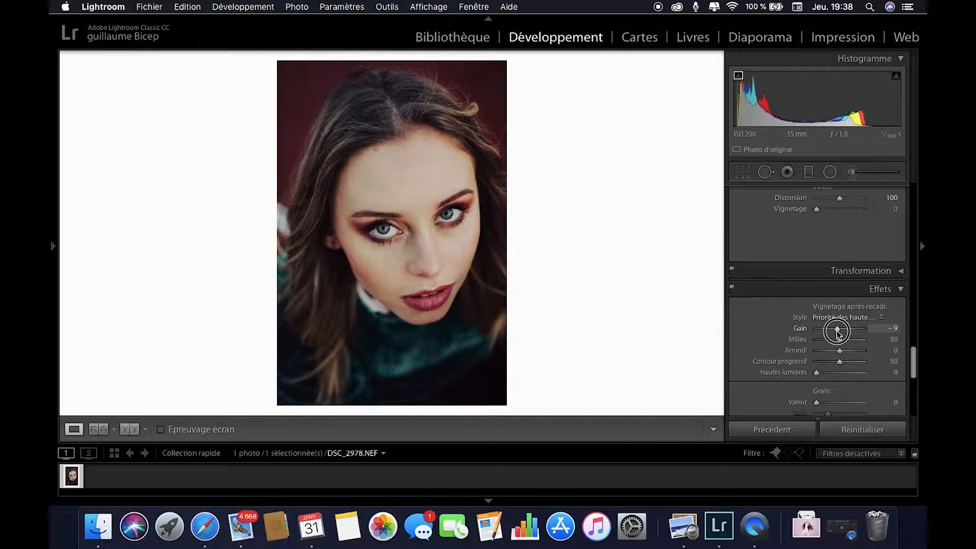
Step: In the camera calibration, set red primary hue +30 and saturation -10, and green primary hue +51 and saturation -10
scroll(836, 330, "down", 5)
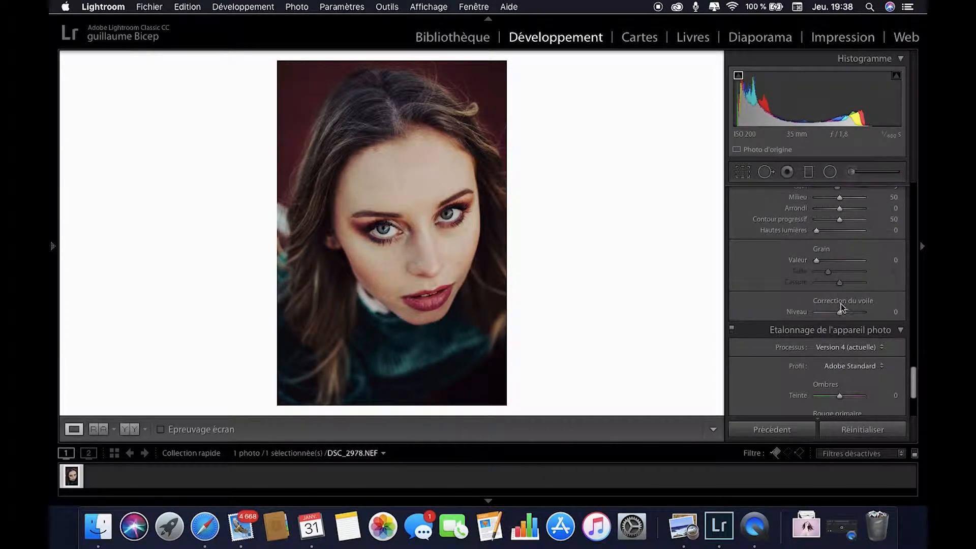
scroll(828, 391, "down", 5)
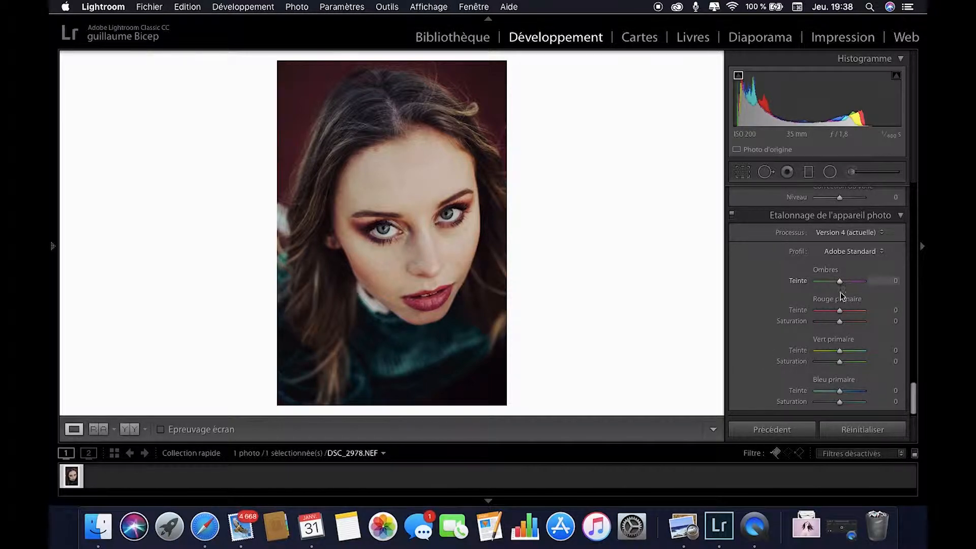
left_click_drag(840, 311, 855, 355)
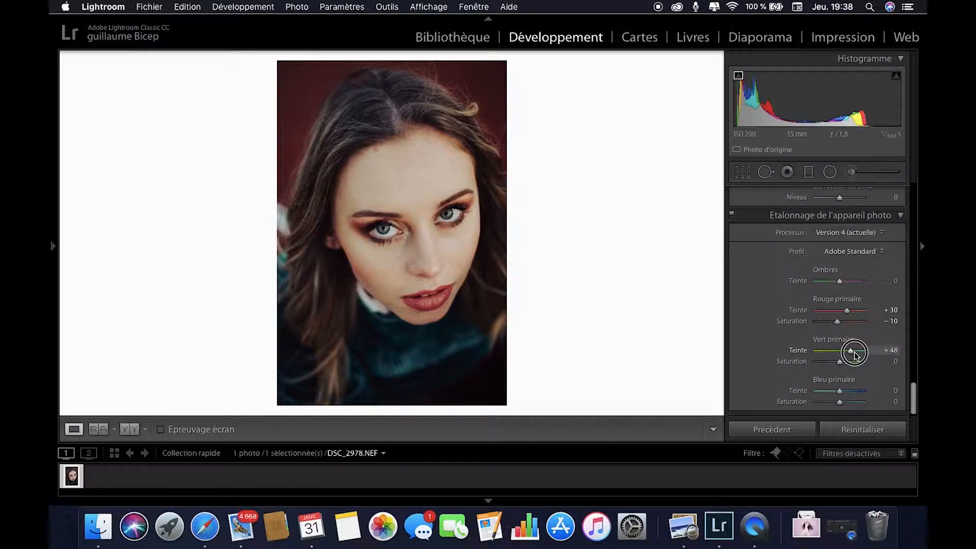
left_click_drag(855, 355, 838, 364)
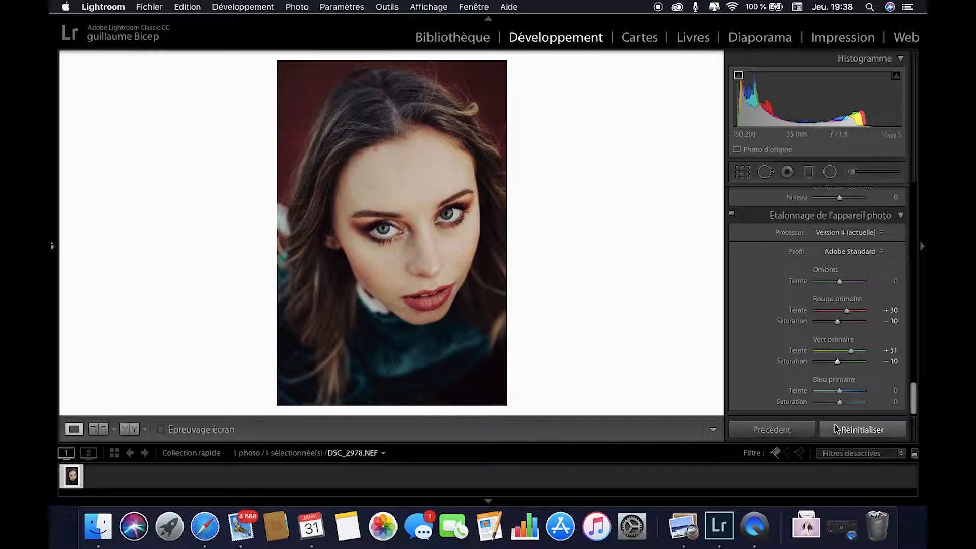
Step: Set the blue primary's hue to -12 and its saturation to -16 in the camera calibration
left_click_drag(838, 394, 835, 392)
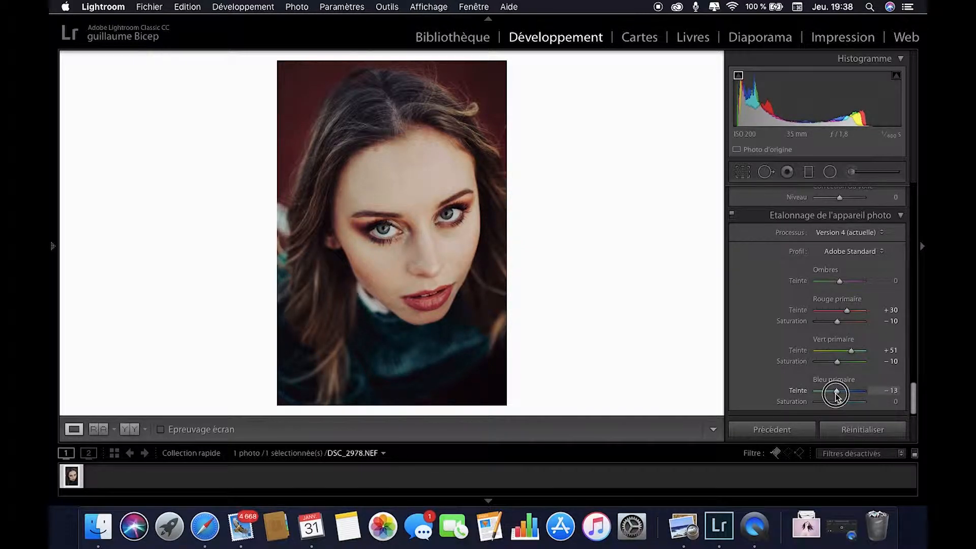
left_click_drag(835, 395, 836, 403)
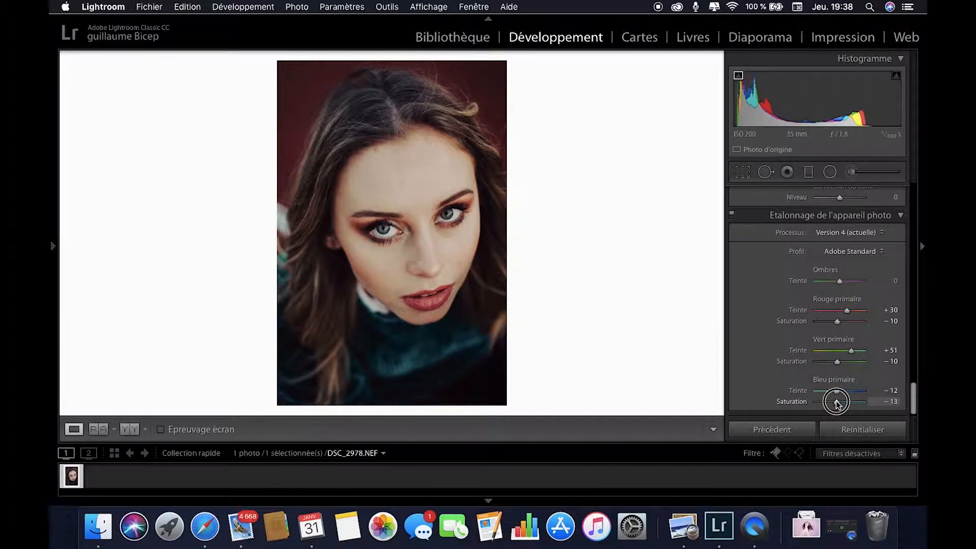
left_click_drag(836, 402, 837, 402)
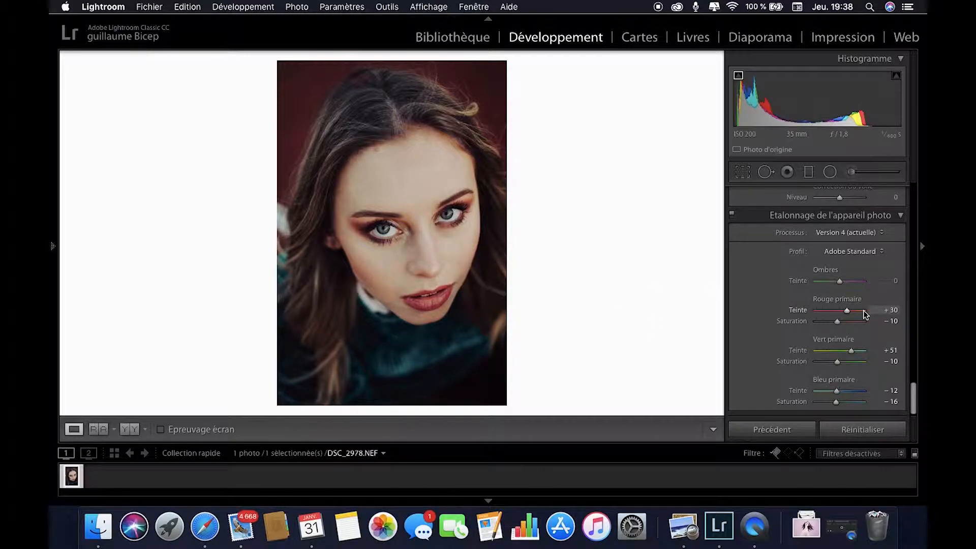
Step: Compare the retouched portrait with its original state by switching repeatedly between the before and after views
key("shift")
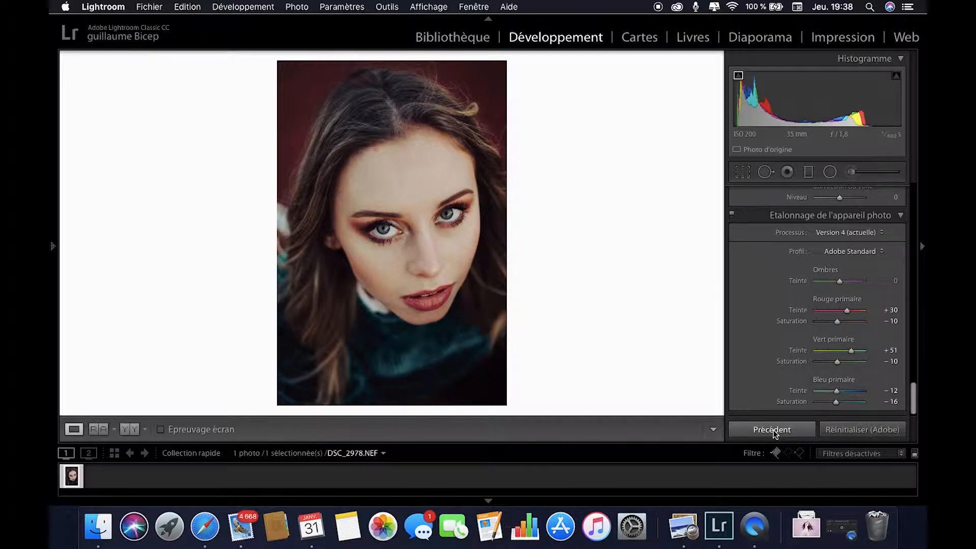
key("backslash")
key("backslash")
key("backslash")
key("backslash")
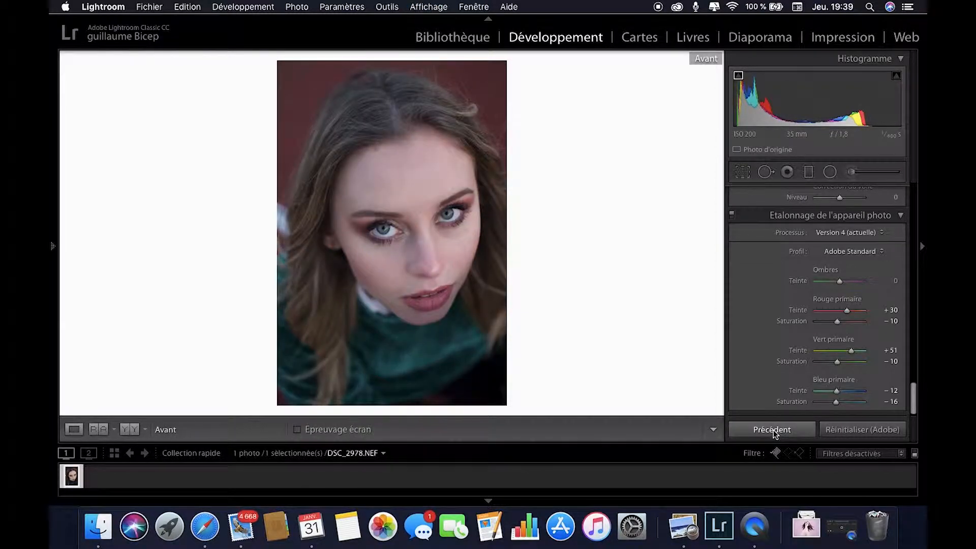
key("backslash")
key("backslash")
key("backslash")
key("backslash")
key("backslash")
key("backslash")
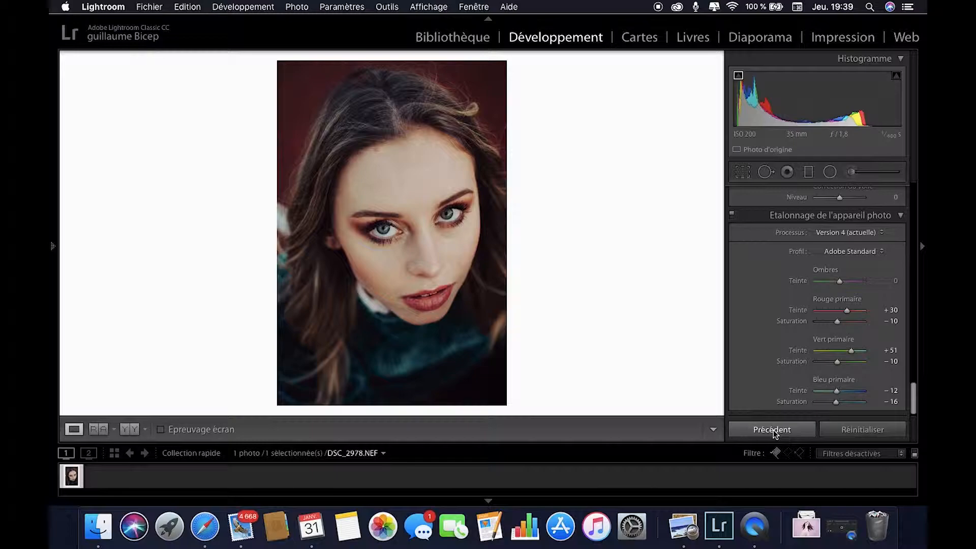
scroll(770, 285, "up", 10)
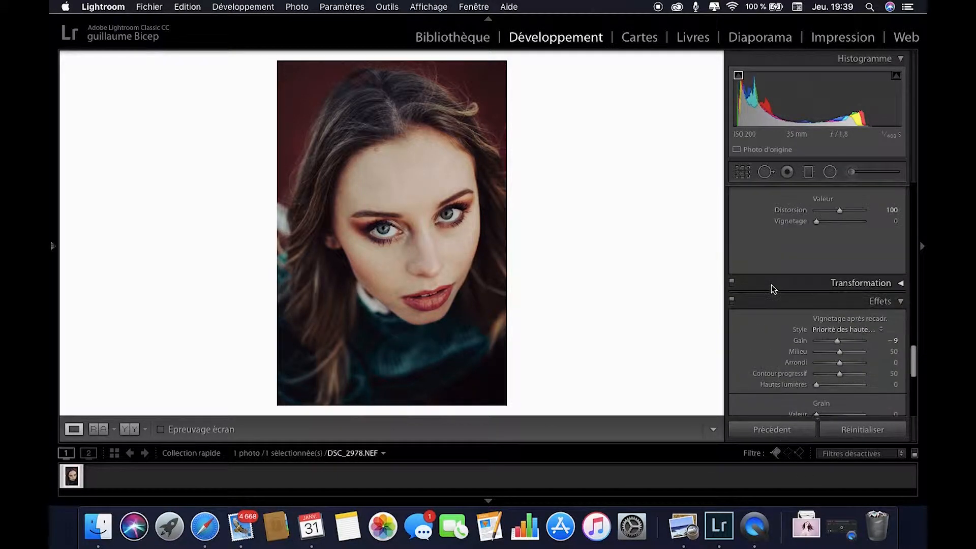
scroll(771, 285, "up", 10)
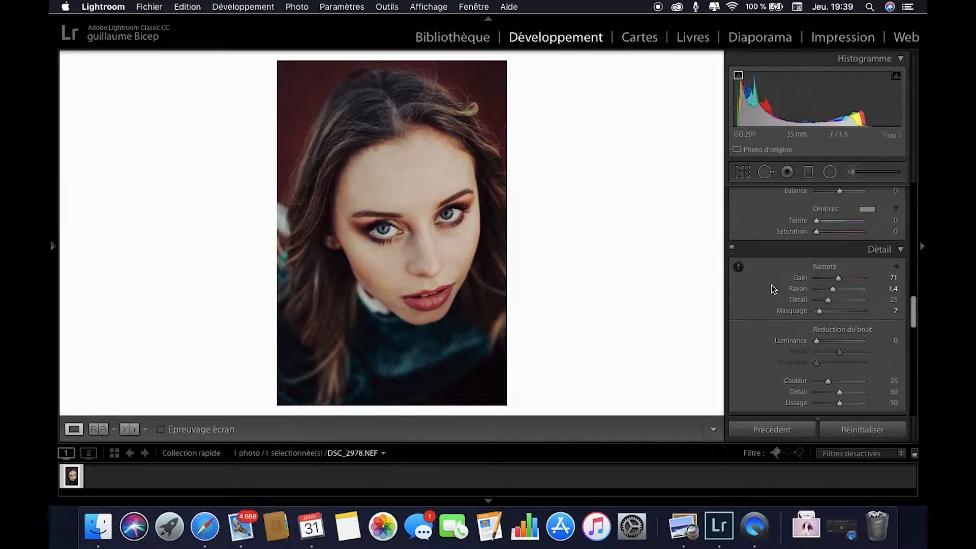
Step: In the basic adjustments, set contrast to -44, highlights to -56, shadows to +30 and blacks to +26
scroll(770, 286, "up", 10)
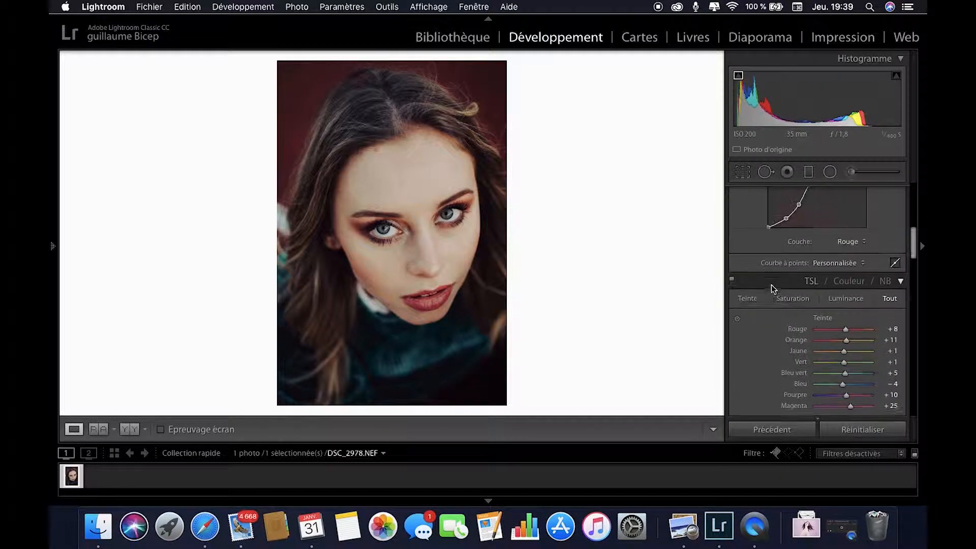
scroll(771, 286, "up", 5)
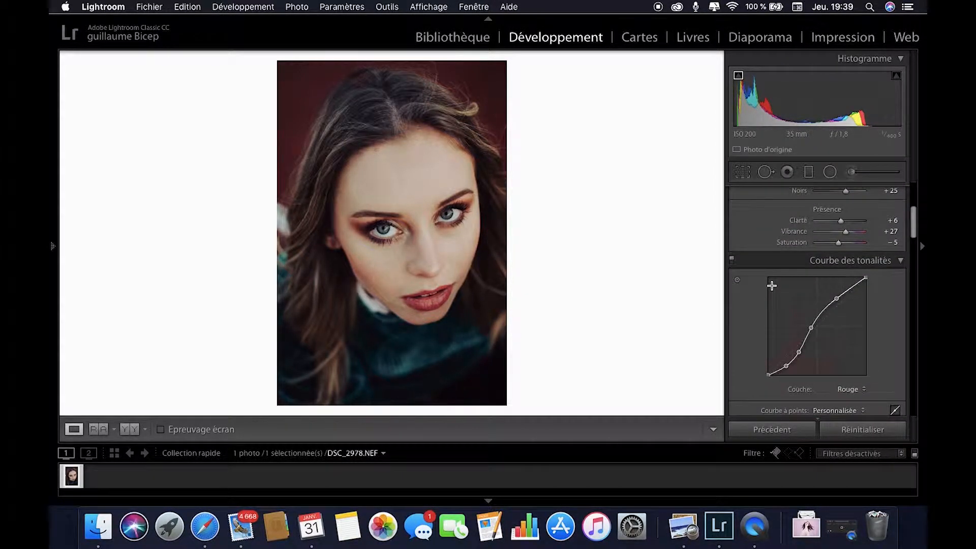
scroll(771, 287, "up", 2)
left_click(845, 289)
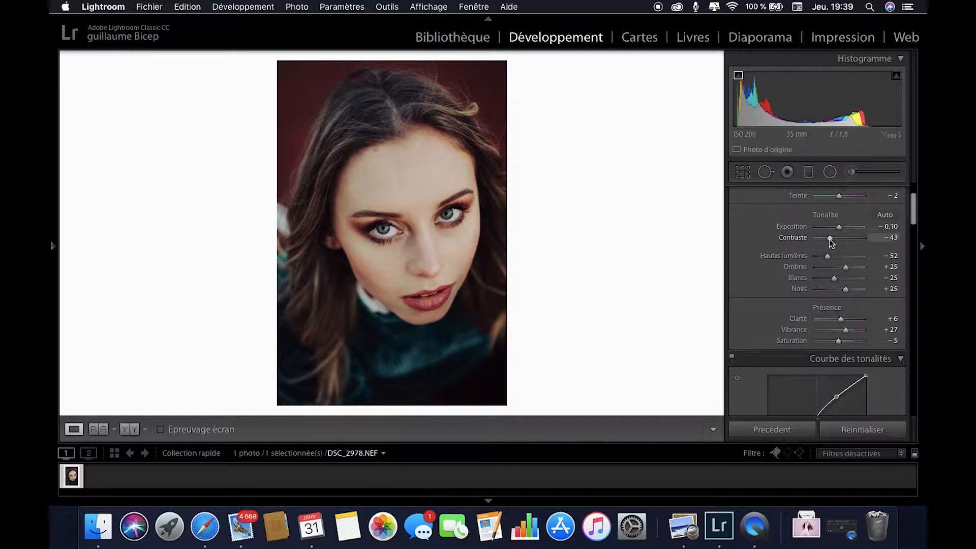
left_click_drag(829, 241, 828, 242)
left_click_drag(845, 291, 827, 258)
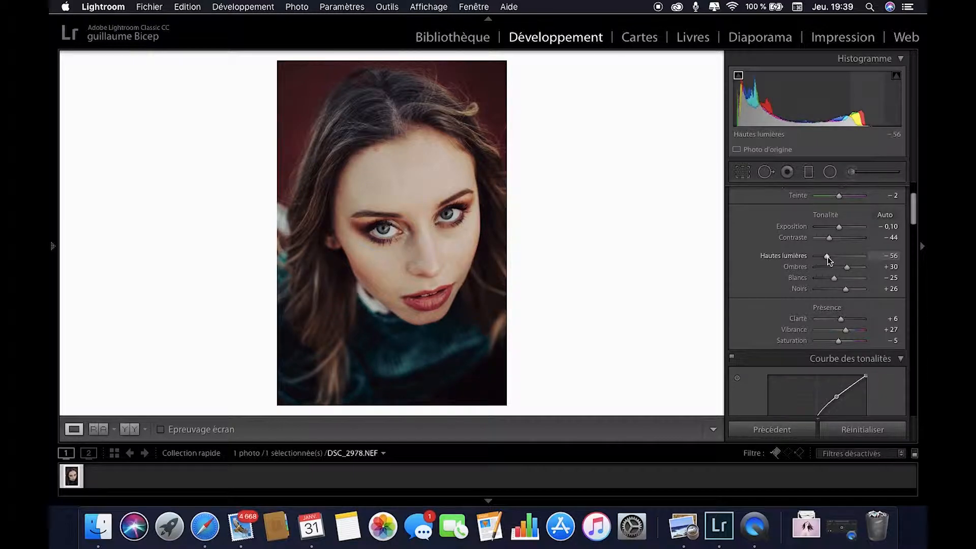
Step: On the RGB tone curve, lift the black point to about 10% for faded blacks and readjust the shadow and midtone points
scroll(773, 335, "down", 5)
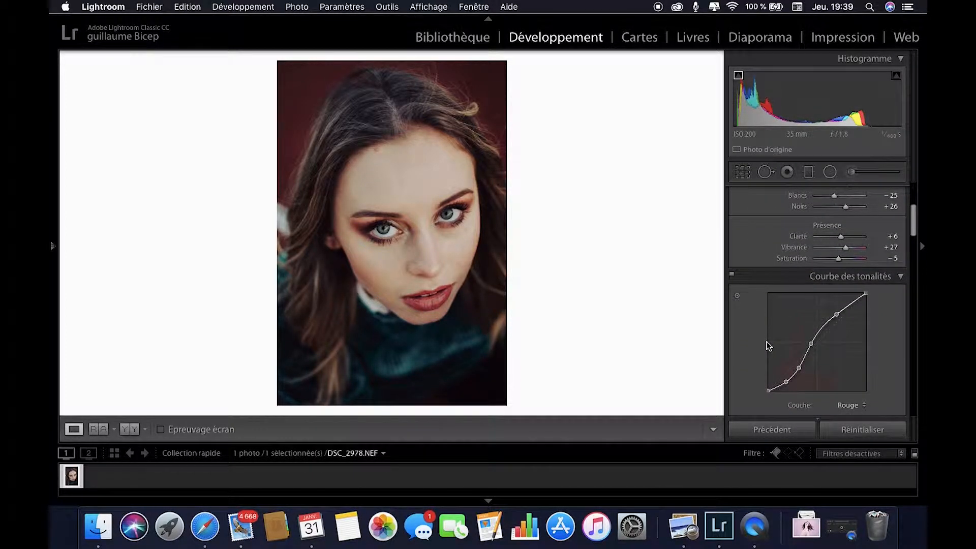
scroll(768, 346, "down", 1)
left_click(852, 389)
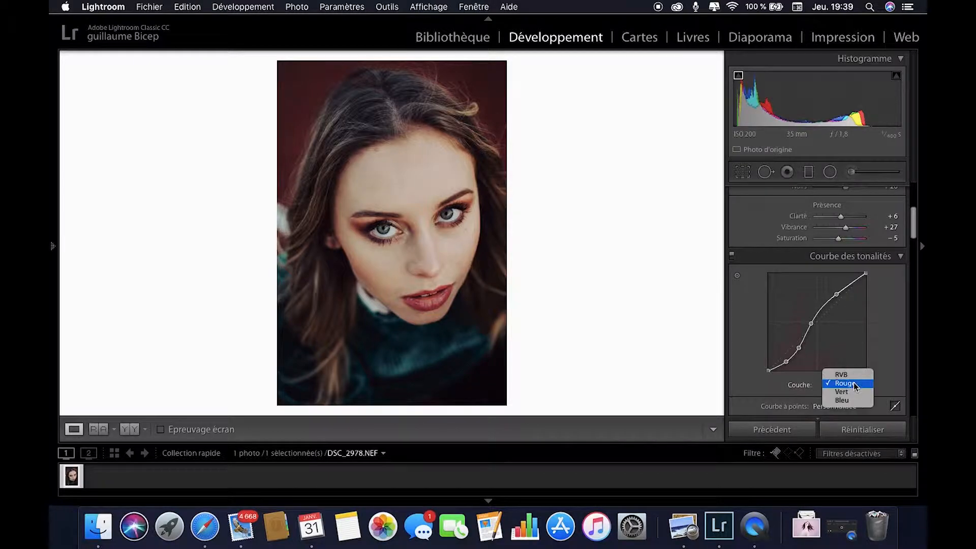
left_click(853, 376)
left_click(768, 366)
left_click_drag(767, 366, 782, 359)
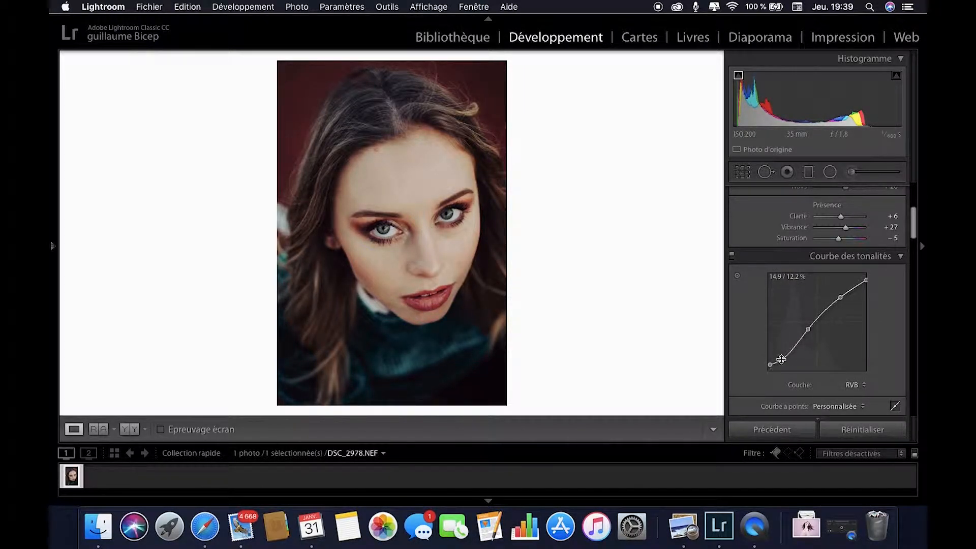
left_click_drag(808, 329, 808, 329)
left_click_drag(809, 330, 813, 328)
mouse_move(770, 364)
left_mouse_down()
mouse_move(756, 371)
mouse_move(767, 365)
mouse_move(758, 346)
mouse_move(758, 366)
mouse_move(781, 358)
mouse_move(757, 359)
mouse_move(766, 361)
left_mouse_up()
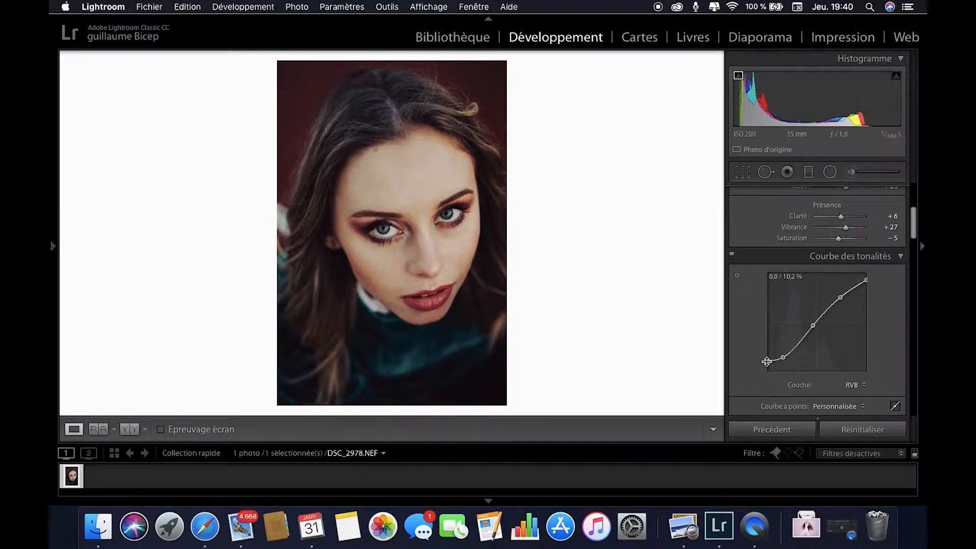
Step: Set the exposure to -0.07 and slightly raise the shadow point of the RGB tone curve
scroll(856, 322, "up", 5)
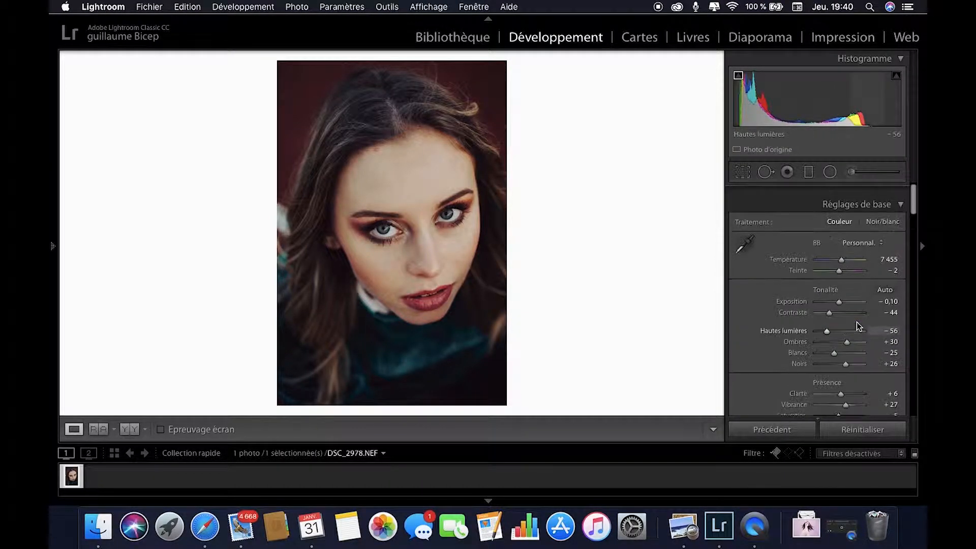
left_click_drag(888, 293, 892, 290)
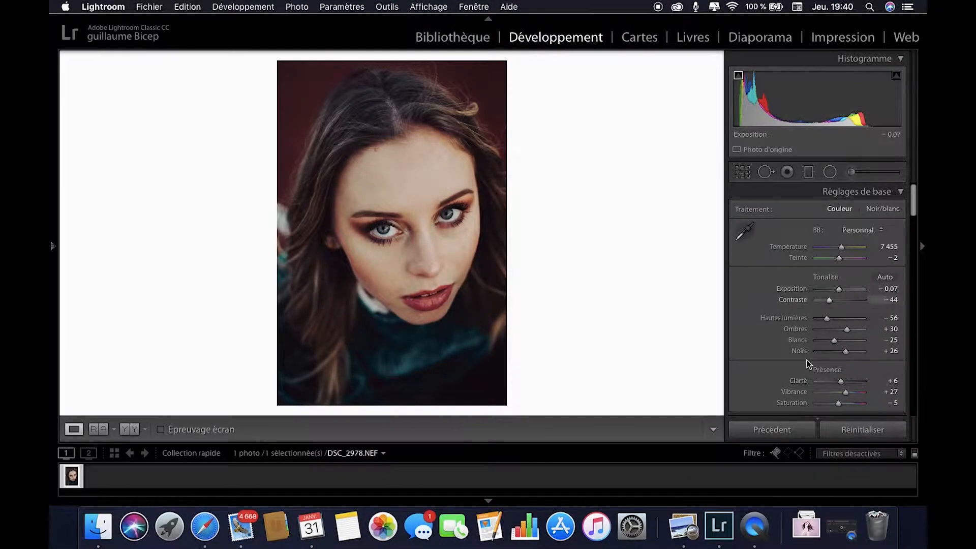
scroll(807, 374, "down", 5)
scroll(807, 374, "down", 1)
left_click_drag(784, 270, 779, 264)
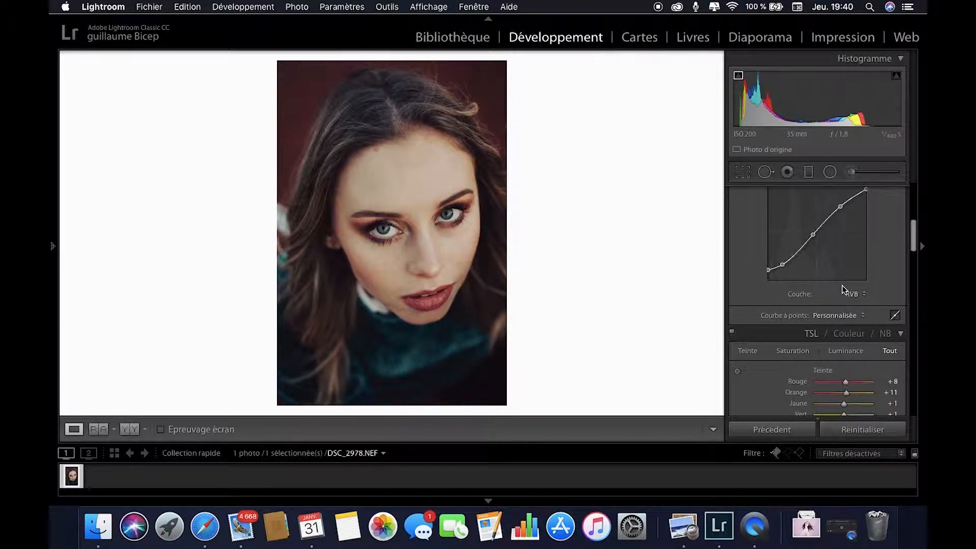
Step: Apply warm split toning with highlights at hue 33 and saturation 6, and shadows at hue 37 and saturation 8
scroll(825, 355, "down", 10)
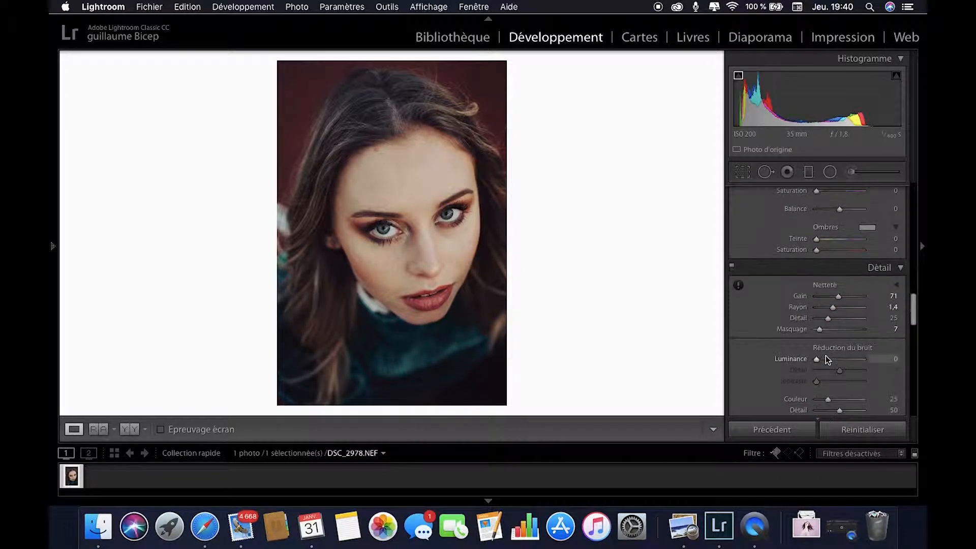
scroll(825, 355, "up", 5)
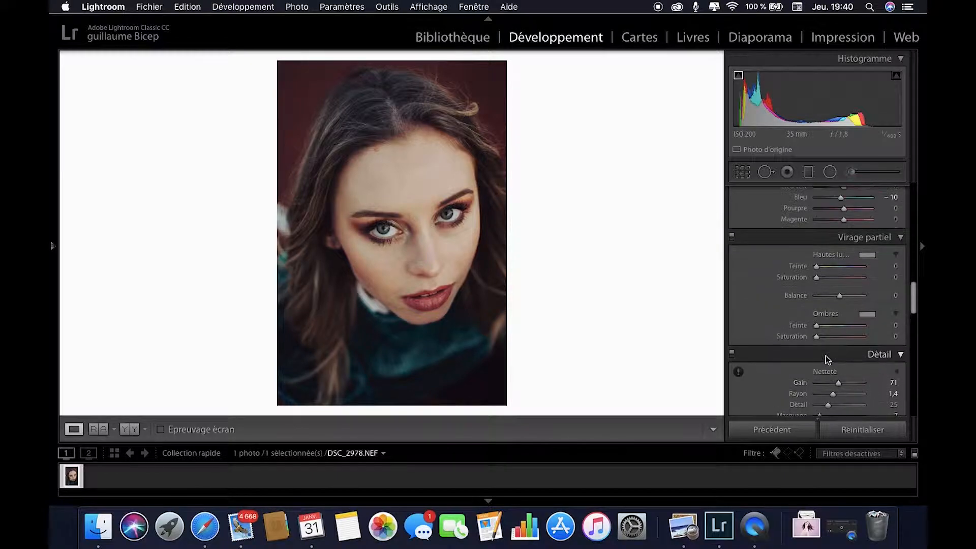
left_click_drag(820, 269, 819, 278)
left_click_drag(817, 327, 819, 340)
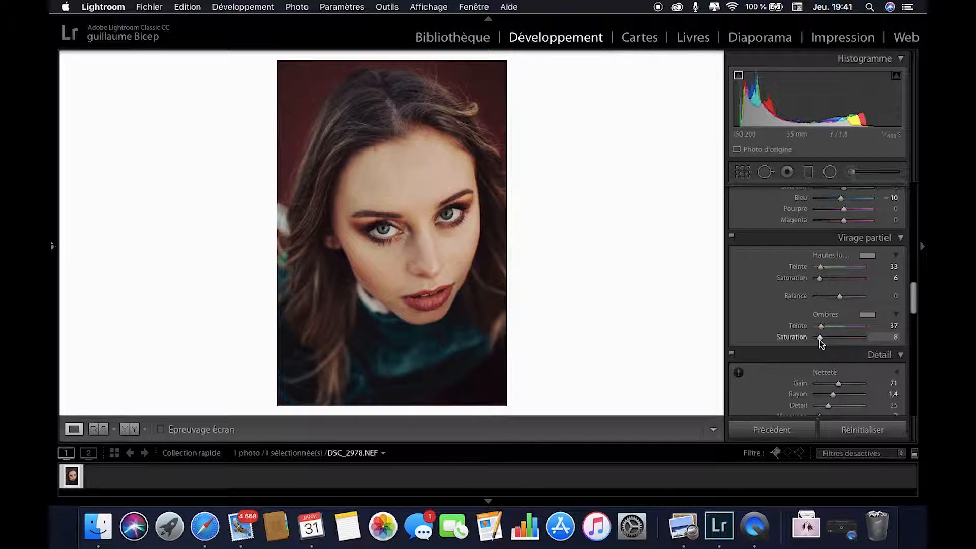
Step: Compare the split-toned portrait with the original by switching repeatedly between the before and after views
key("backslash")
key("backslash")
key("backslash")
key("backslash")
key("backslash")
key("backslash")
key("backslash")
key("backslash")
key("backslash")
key("backslash")
key("backslash")
key("backslash")
key("backslash")
key("backslash")
key("backslash")
key("backslash")
key("backslash")
key("backslash")
key("backslash")
key("backslash")
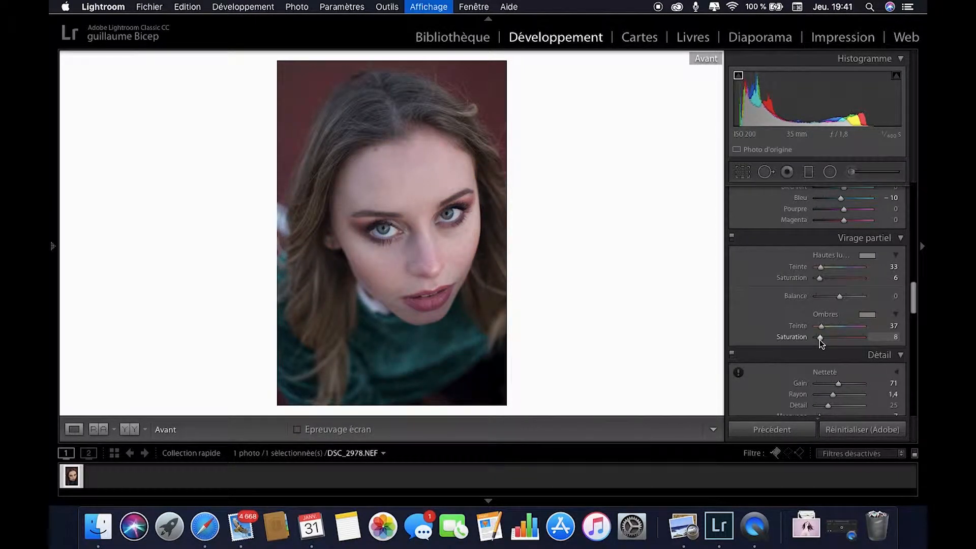
Step: Fine-tune the RGB tone curve by slightly lifting its black and shadow points and placing the midtone point at 45.5 / 46.3%
scroll(831, 296, "up", 3)
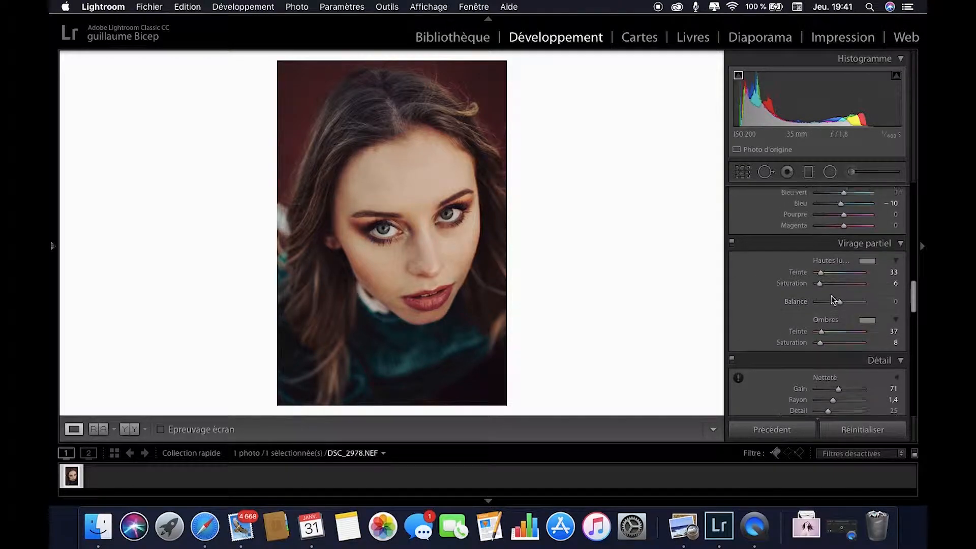
scroll(831, 296, "up", 10)
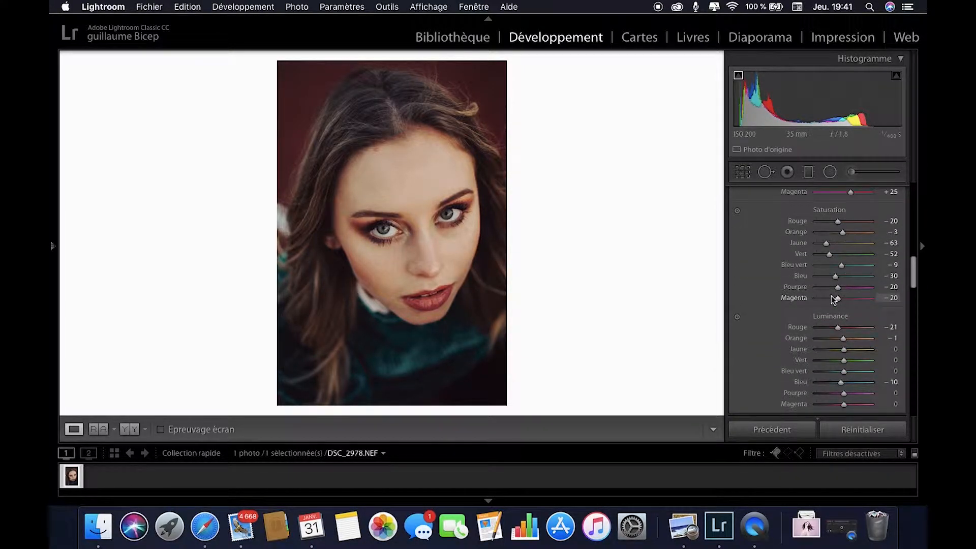
scroll(831, 300, "up", 8)
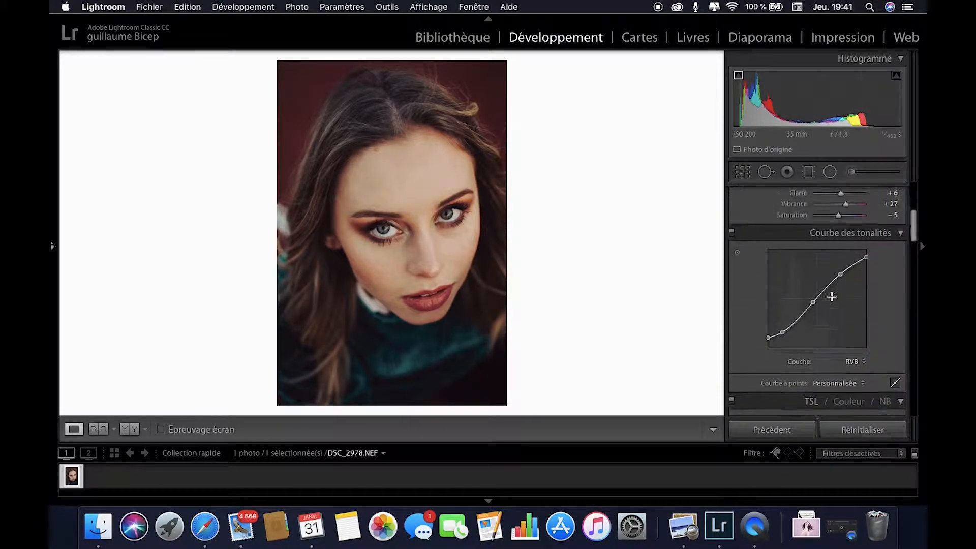
left_click_drag(782, 348, 782, 349)
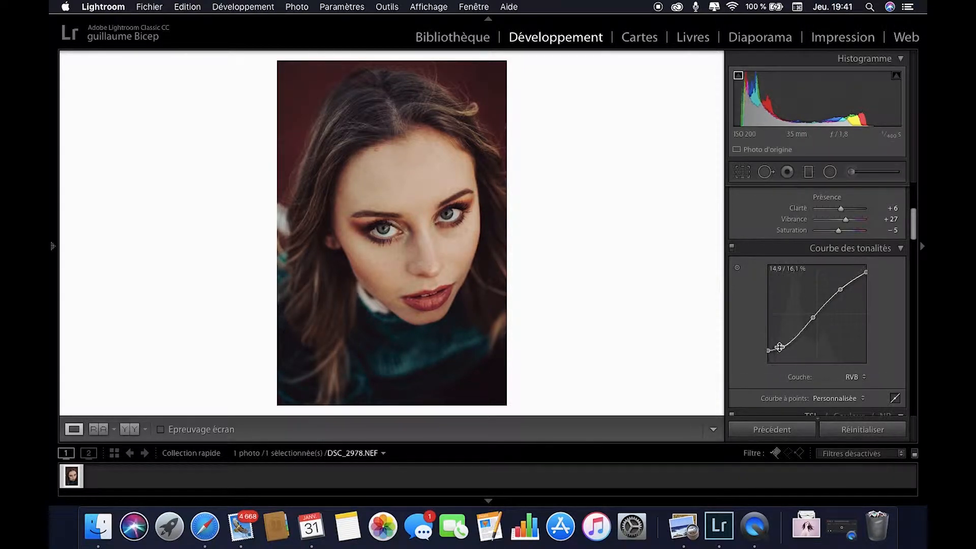
left_click_drag(784, 350, 783, 347)
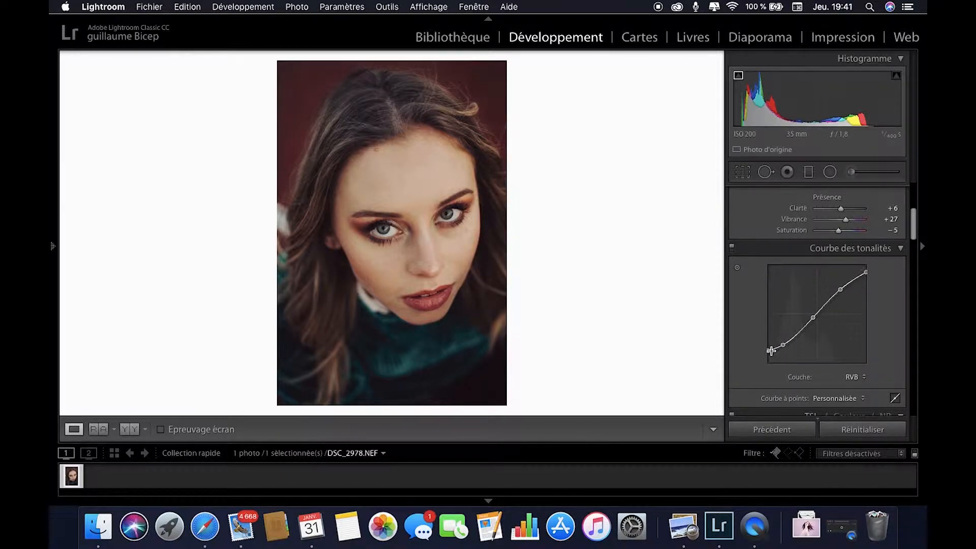
left_click_drag(768, 352, 782, 347)
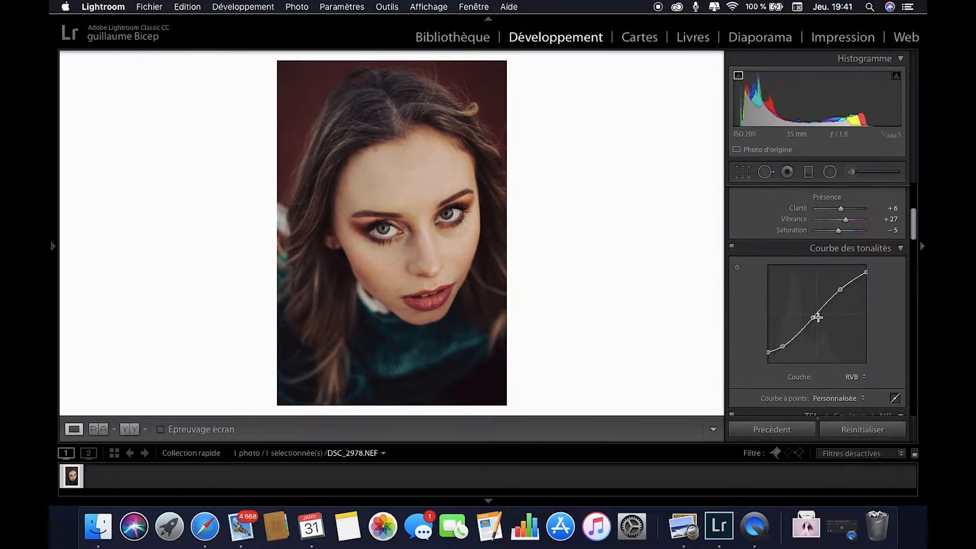
left_click_drag(813, 318, 812, 317)
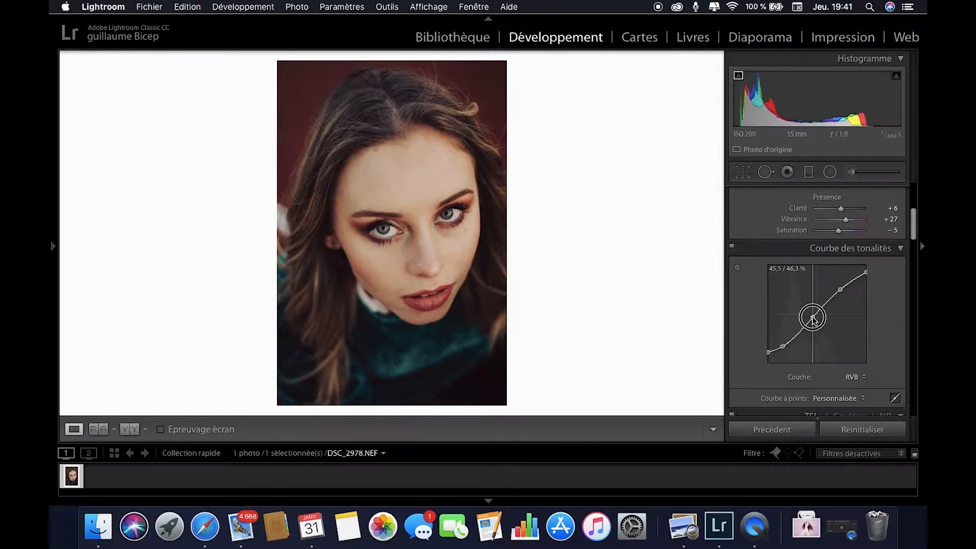
Step: Preview the finished portrait full screen and compare it repeatedly with the unedited original
key("l")
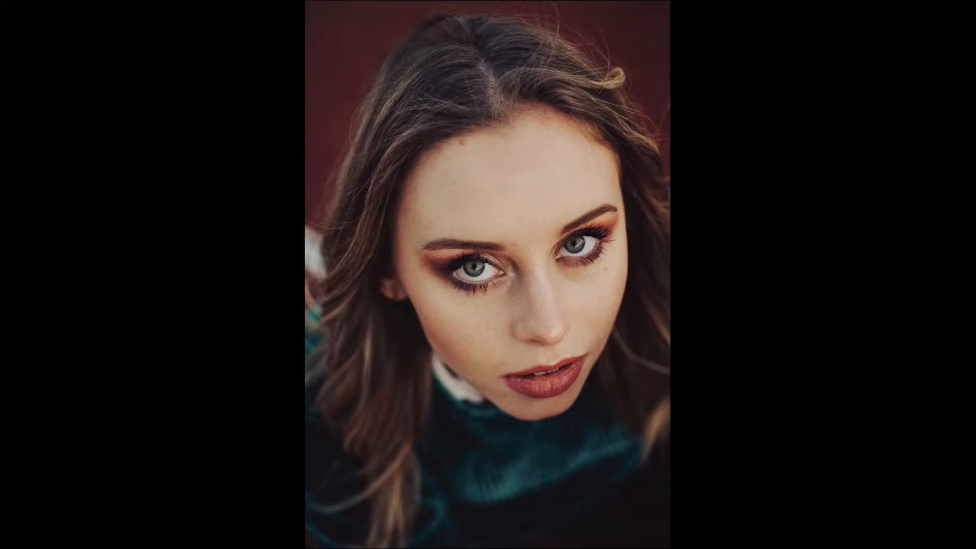
key("f")
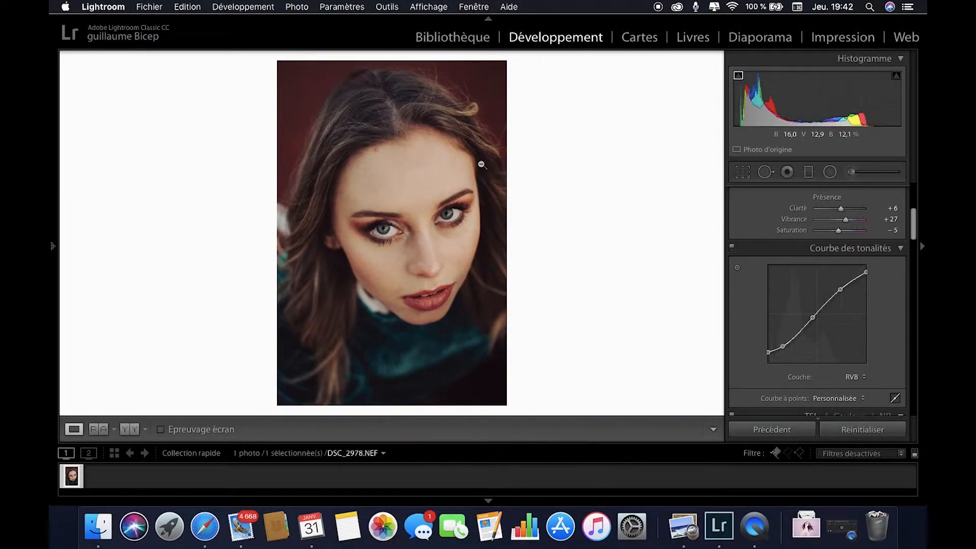
key("backslash")
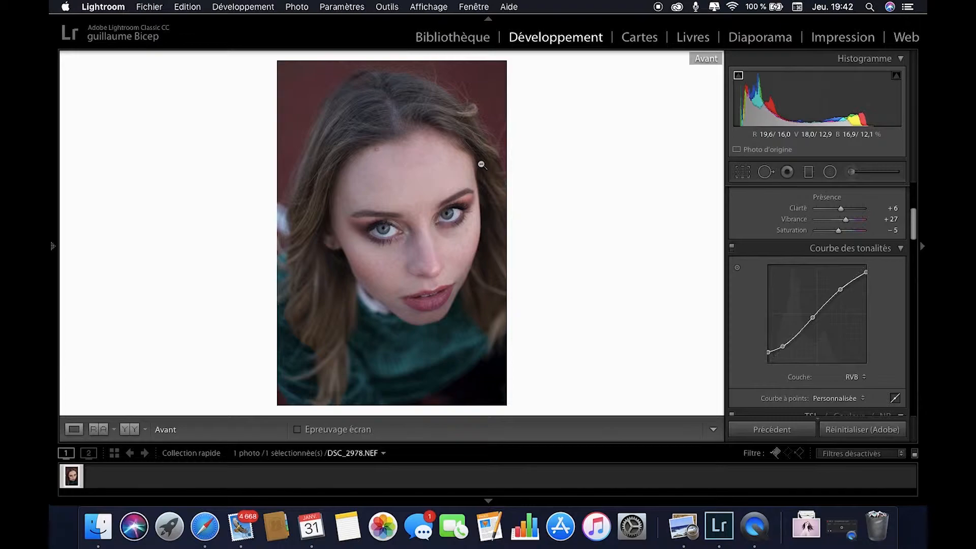
key("backslash")
key("backslash")
key("backslash")
key("backslash")
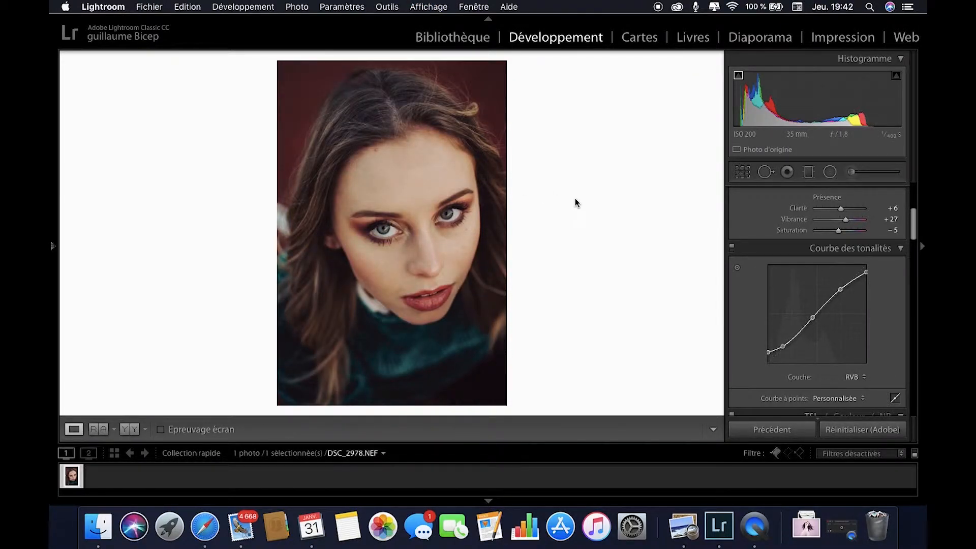
key("backslash")
key("backslash")
key("backslash")
key("backslash")
key("backslash")
key("backslash")
key("backslash")
key("backslash")
key("shift")
key("shift")
key("backslash")
key("backslash")
key("backslash")
key("backslash")
key("shift")
key("backslash")
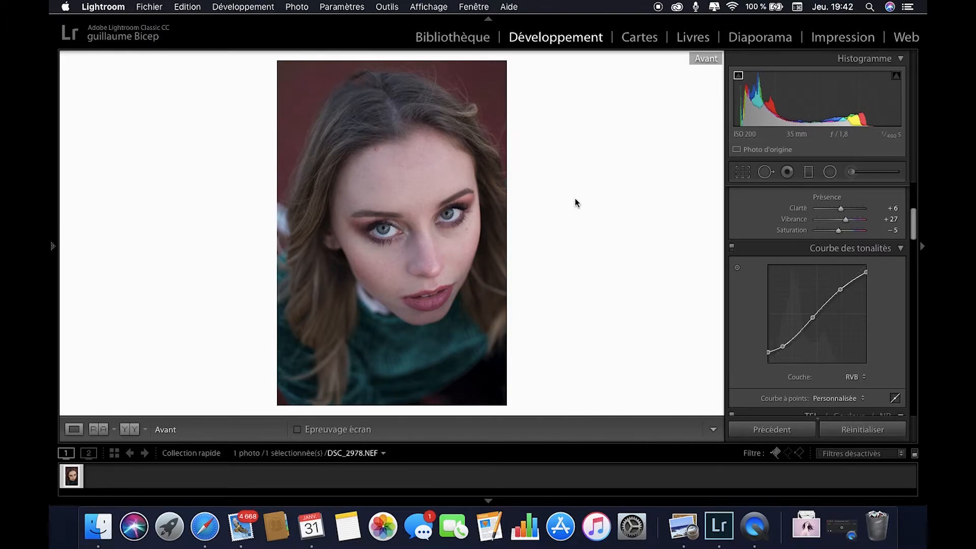
key("shift+backslash")
key("shift+backslash")
key("shift+backslash")
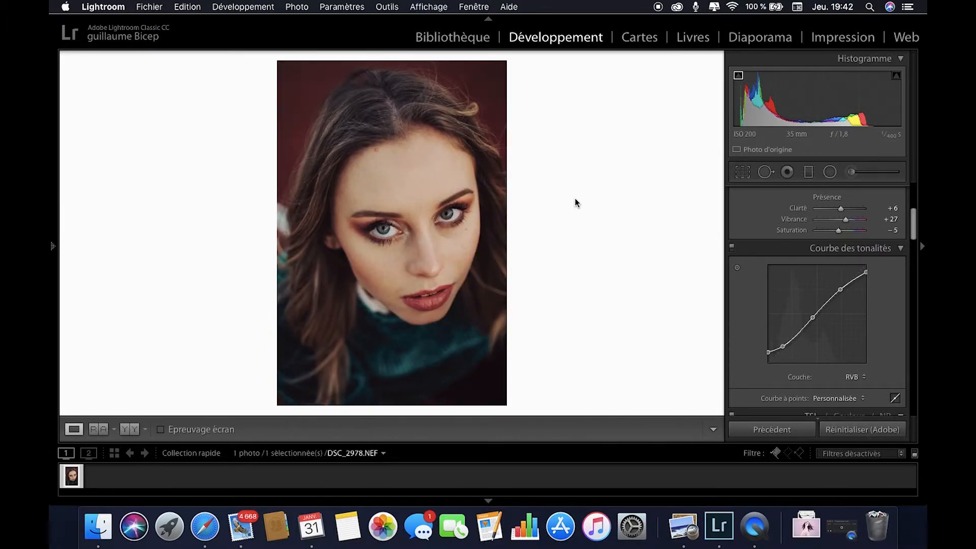
key("shift+backslash")
key("shift+backslash")
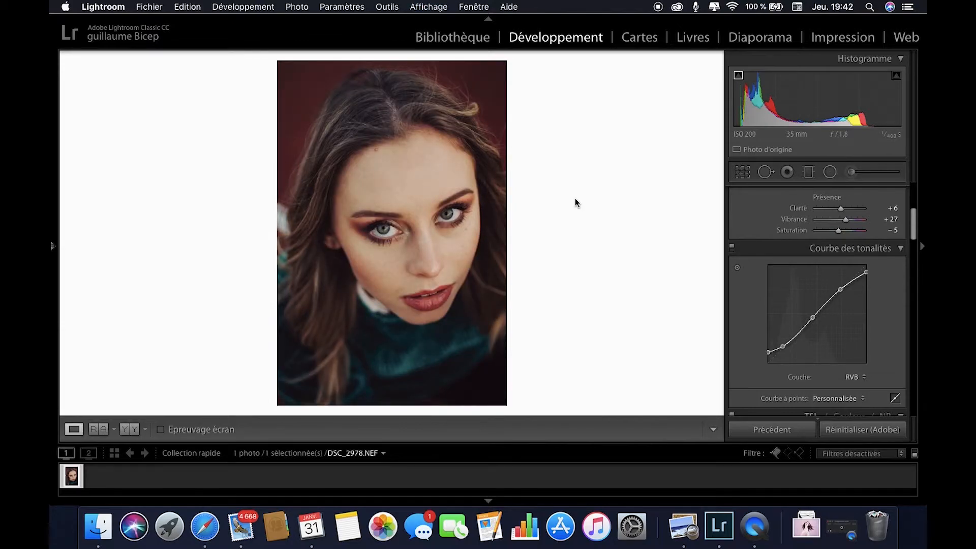